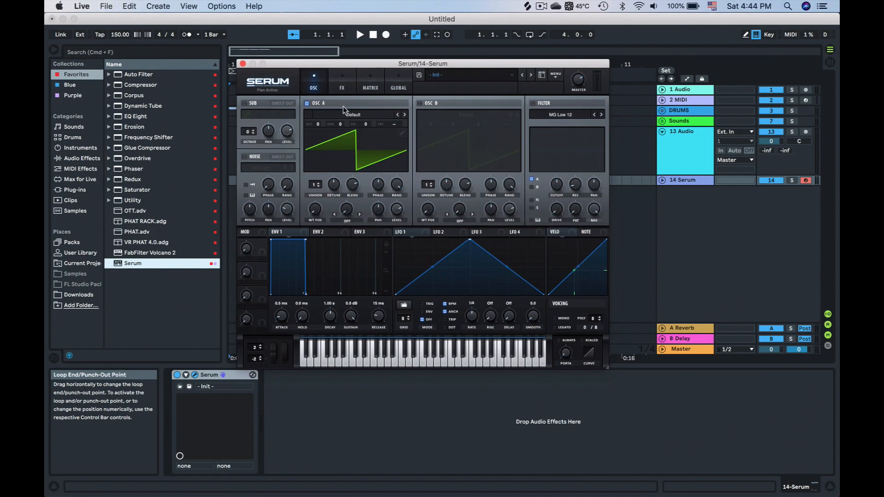
# Load a Spectral Reesey Mess wavetable into OSC A
pyautogui.click(353, 116)
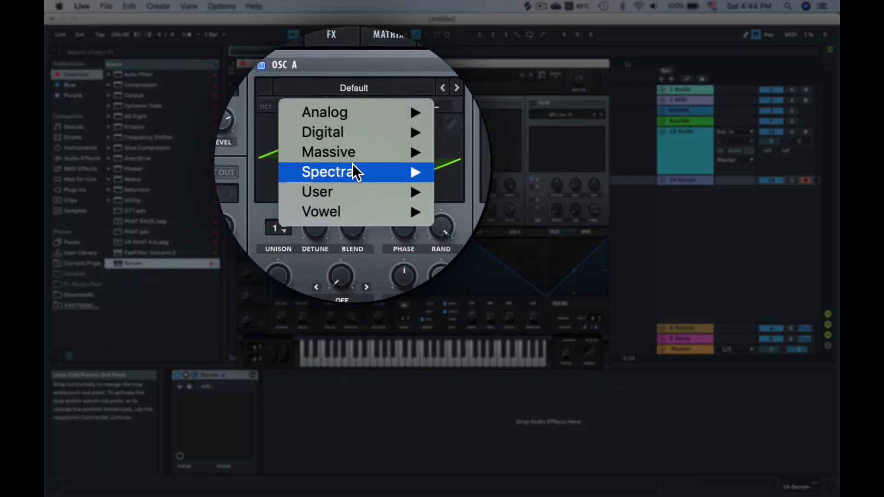
pyautogui.moveTo(352, 161)
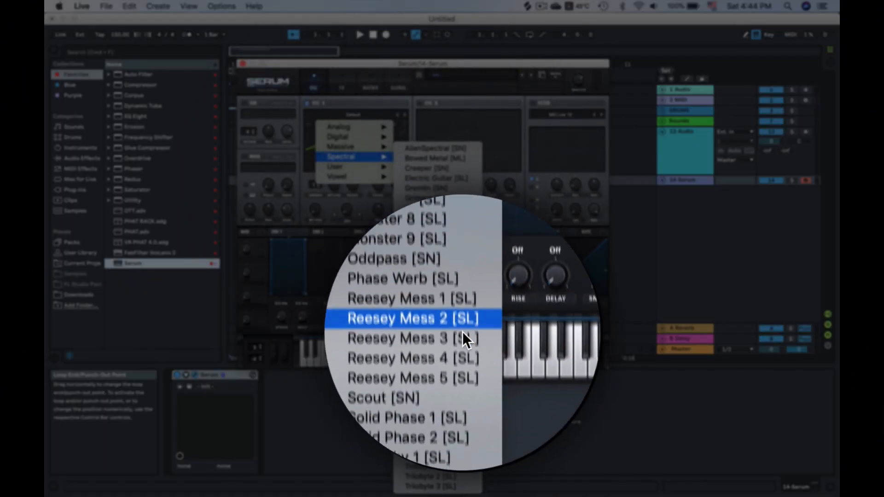
pyautogui.click(448, 390)
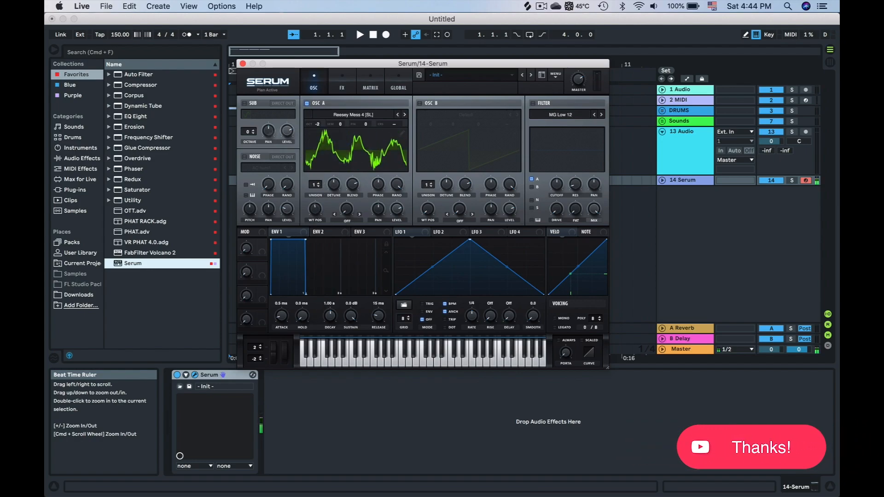
# Load the Spectral Reesey Mess 3 [SL] wavetable into OSC A and route LFO 1 to its wavetable position
pyautogui.click(340, 117)
pyautogui.moveTo(349, 157)
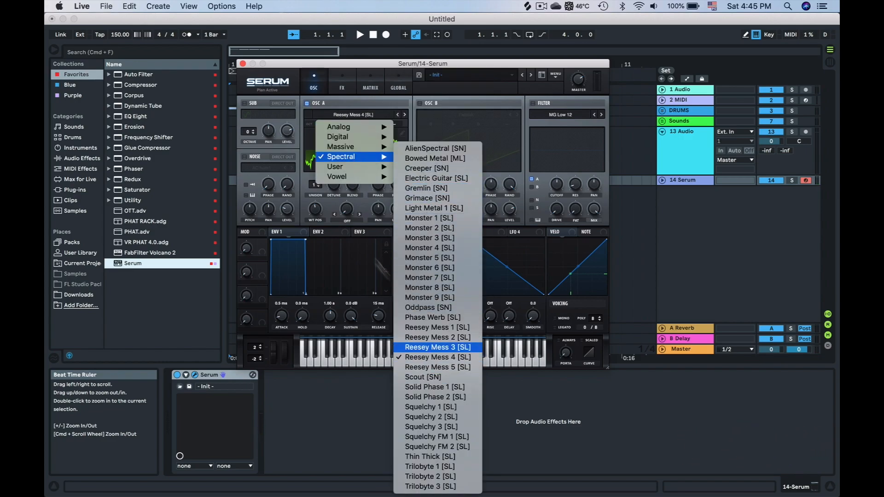
pyautogui.click(438, 347)
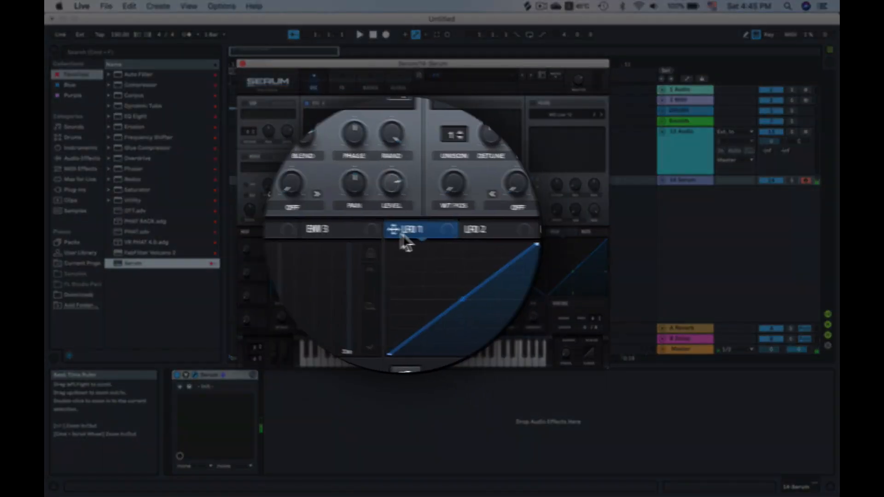
pyautogui.moveTo(397, 231); pyautogui.dragTo(315, 210)
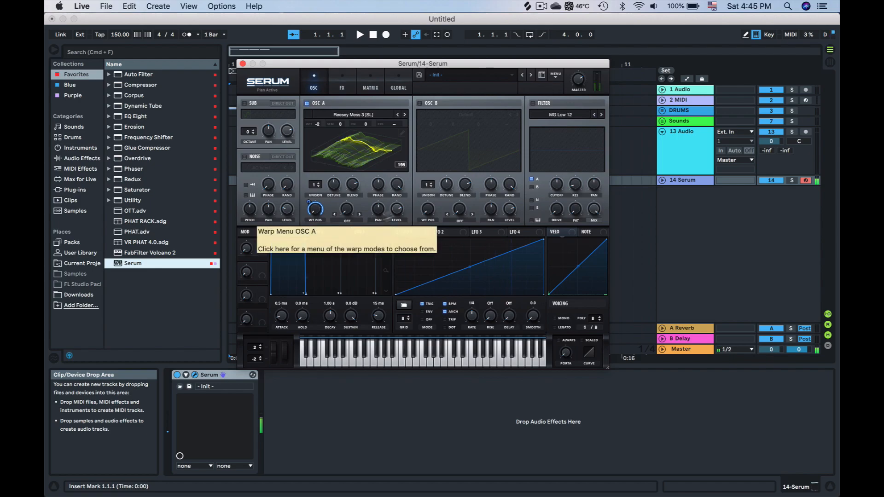
# Open OSC A's wavetable editor, apply the Proc:Squarify formula, and close the editor
pyautogui.click(403, 134)
pyautogui.click(600, 292)
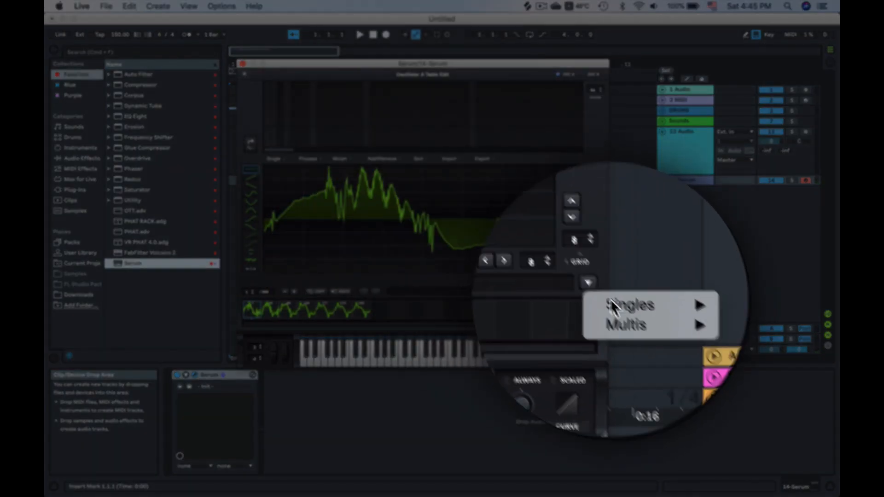
pyautogui.moveTo(629, 316)
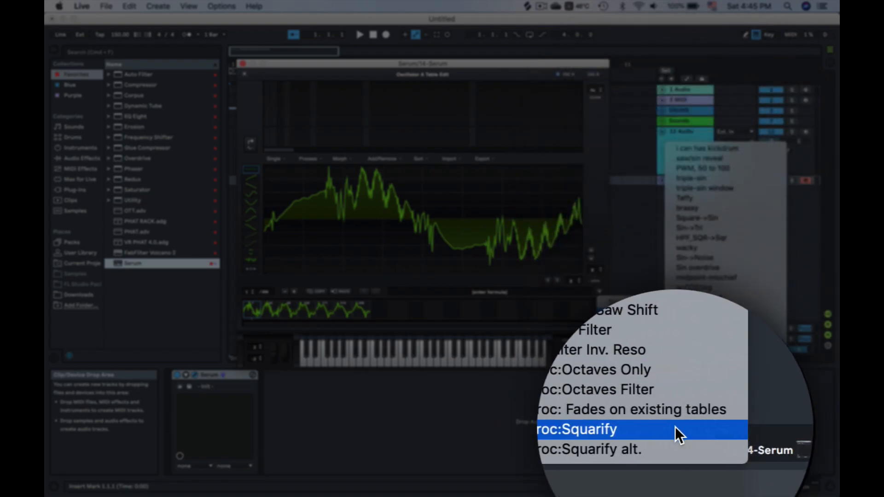
pyautogui.click(705, 477)
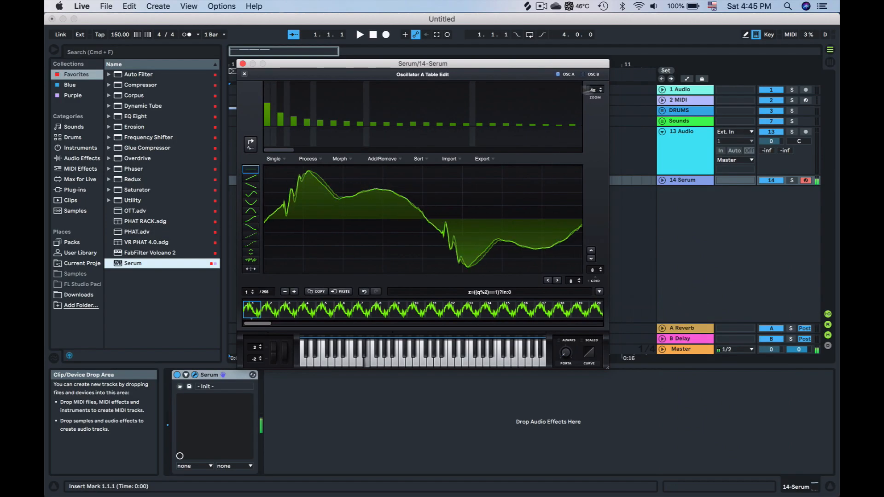
pyautogui.click(246, 75)
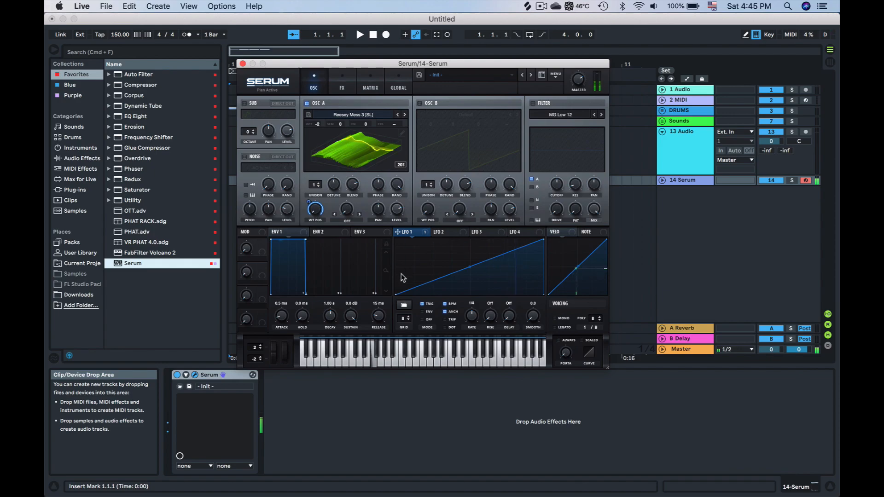
# Load the Analog Basic Shapes wavetable into OSC B
pyautogui.click(435, 116)
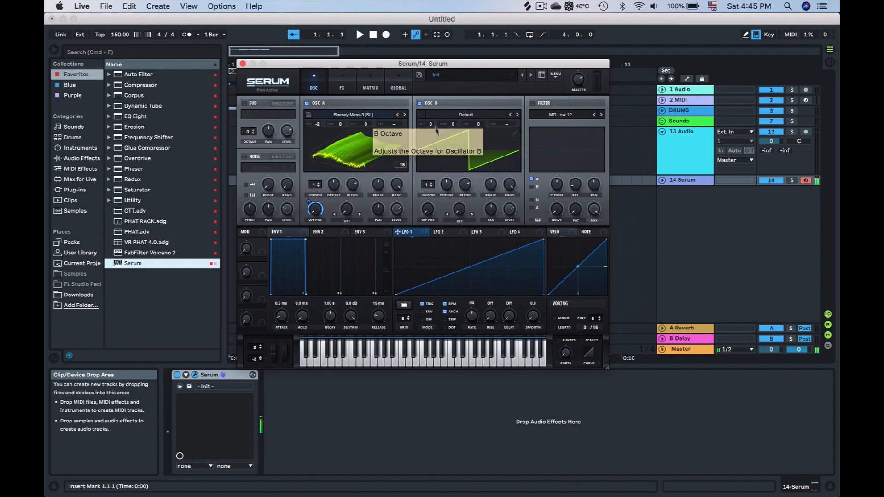
pyautogui.moveTo(440, 126)
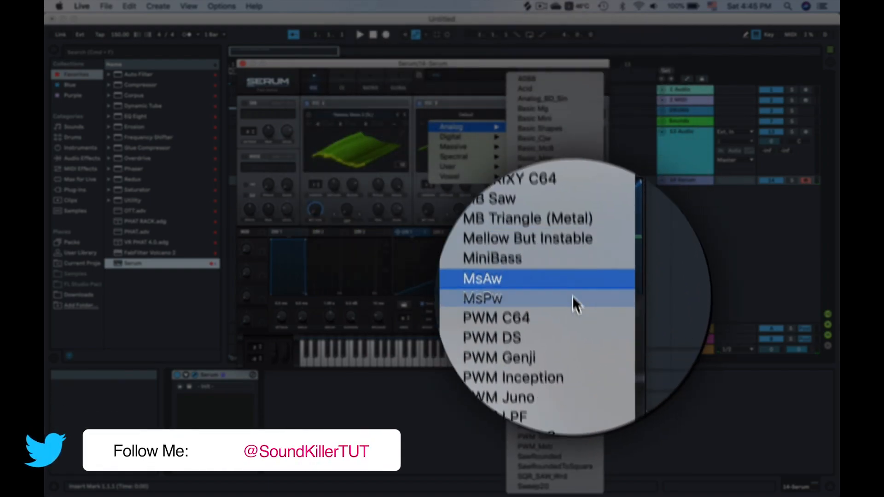
pyautogui.click(558, 165)
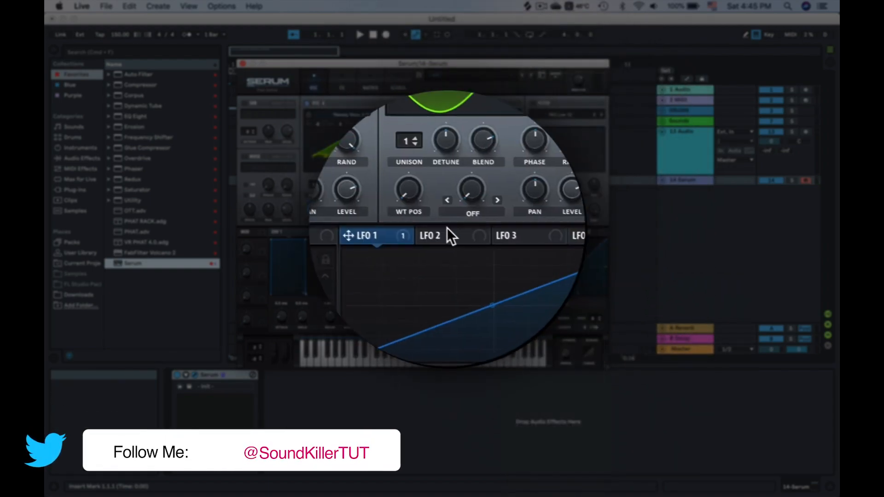
# Set OSC B's warp mode to Sync and nudge its warp amount to about 1.37%
pyautogui.click(464, 218)
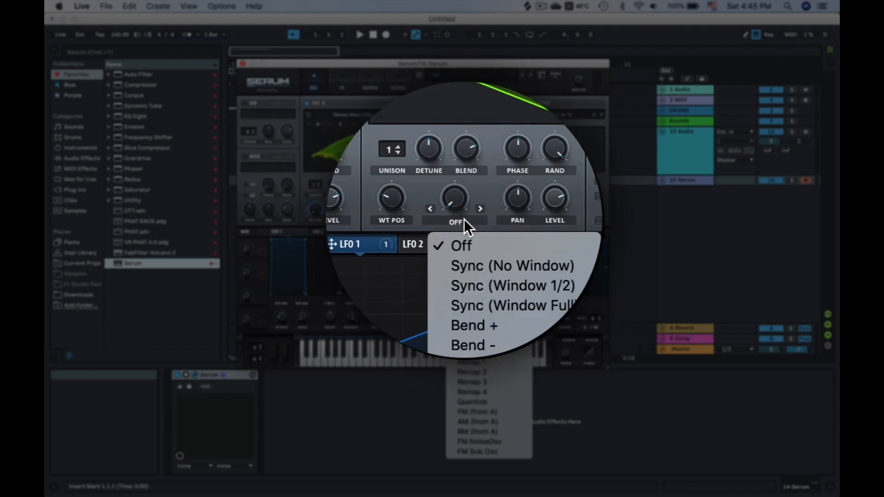
pyautogui.click(480, 242)
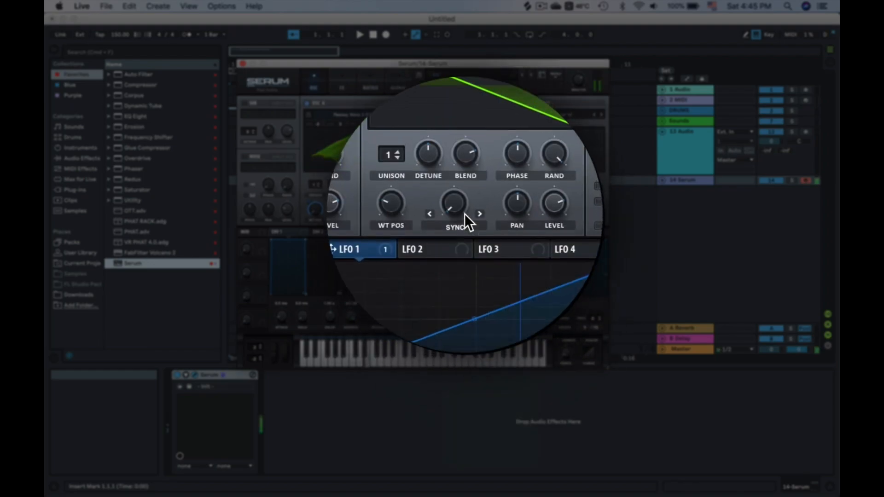
pyautogui.moveTo(464, 188); pyautogui.dragTo(462, 173)
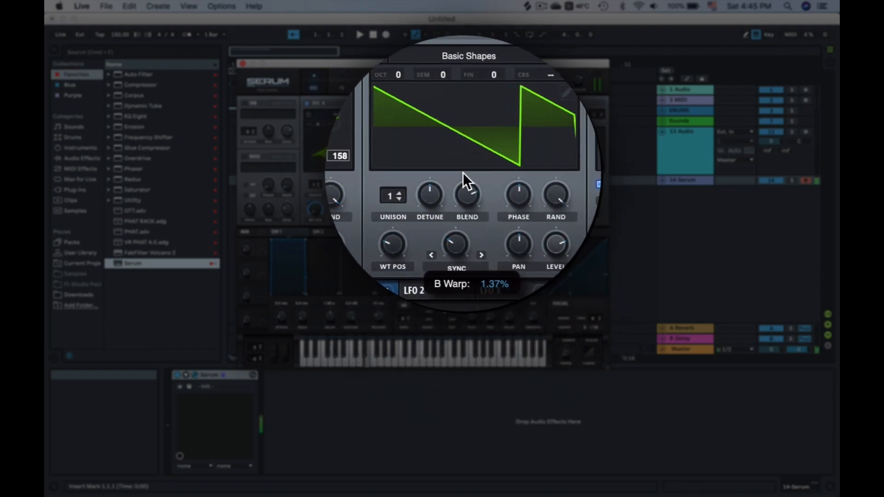
# Route LFO 2 to OSC B's warp amount and adjust the points of LFO 2's shape
pyautogui.moveTo(406, 245); pyautogui.dragTo(457, 235)
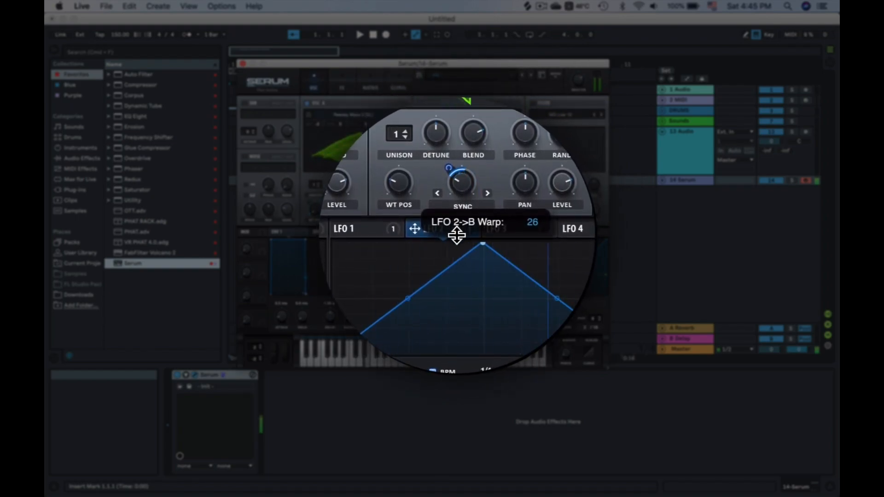
pyautogui.moveTo(432, 267); pyautogui.dragTo(433, 254)
pyautogui.moveTo(507, 266); pyautogui.dragTo(506, 275)
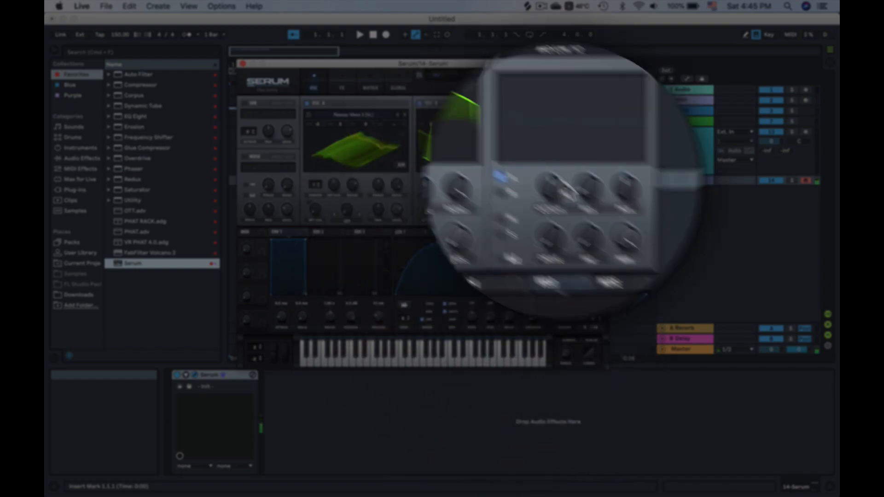
# Set OSC A's warp mode to FM (From B) at about 17% and route LFO 2 to that warp amount
pyautogui.click(349, 220)
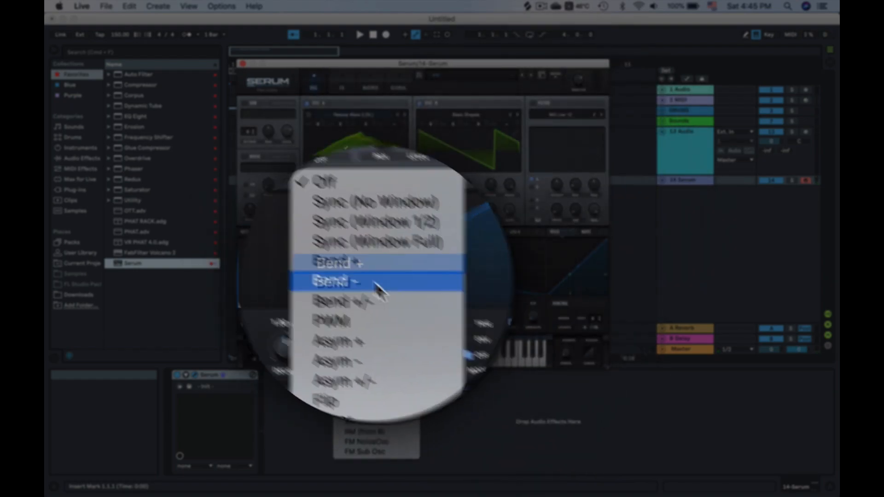
pyautogui.click(392, 334)
pyautogui.moveTo(350, 211); pyautogui.dragTo(355, 194)
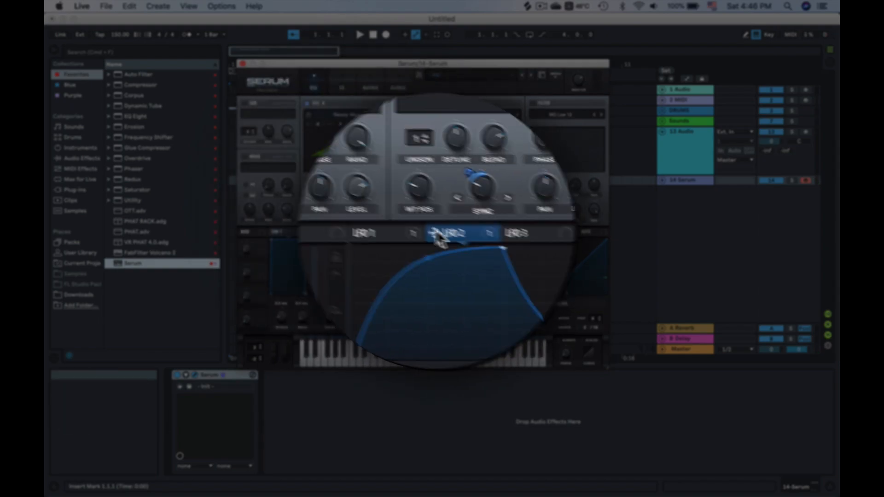
pyautogui.moveTo(437, 232); pyautogui.dragTo(341, 249)
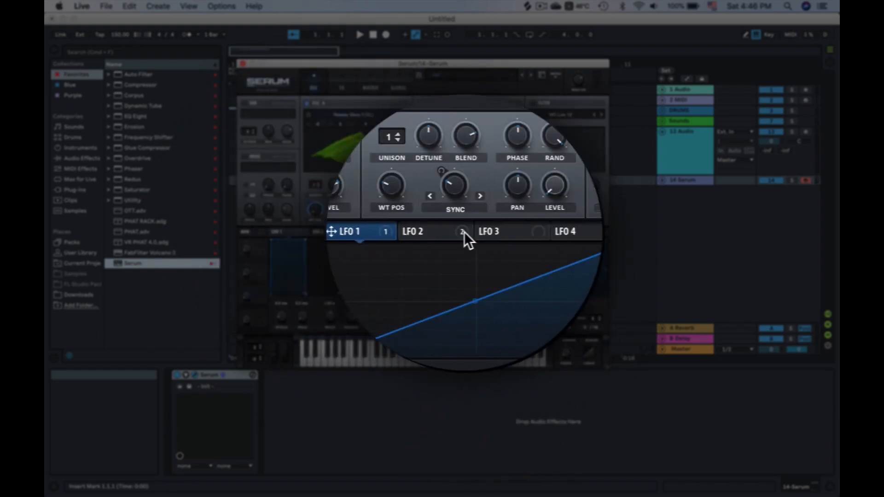
# Bend LFO 2 into a curved shape, set its rate to 1/4, and route it to OSC A's level
pyautogui.click(427, 235)
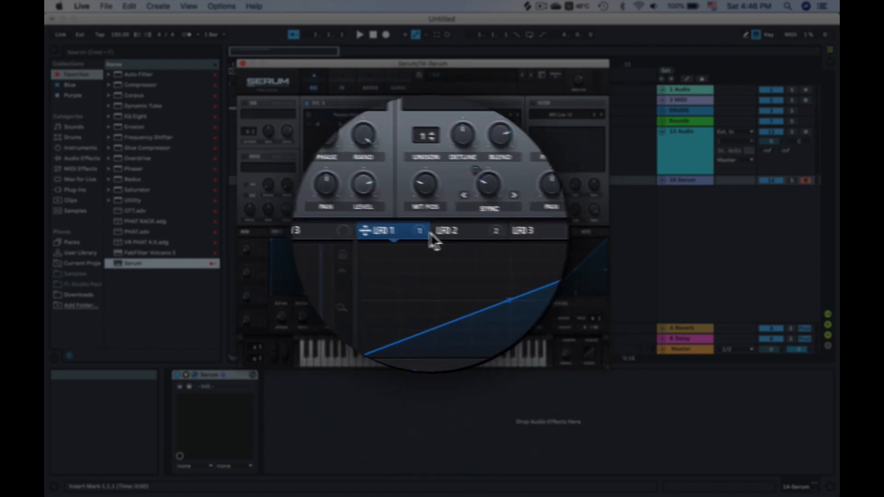
pyautogui.click(449, 234)
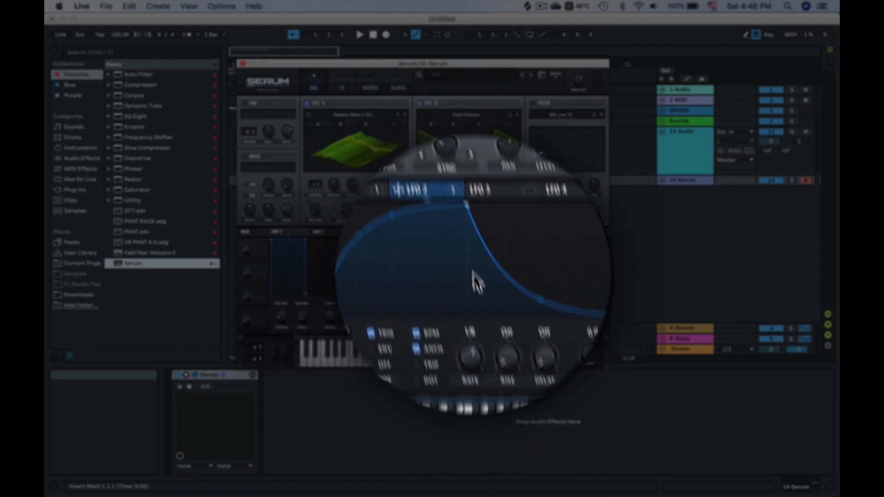
pyautogui.moveTo(474, 308); pyautogui.dragTo(474, 319)
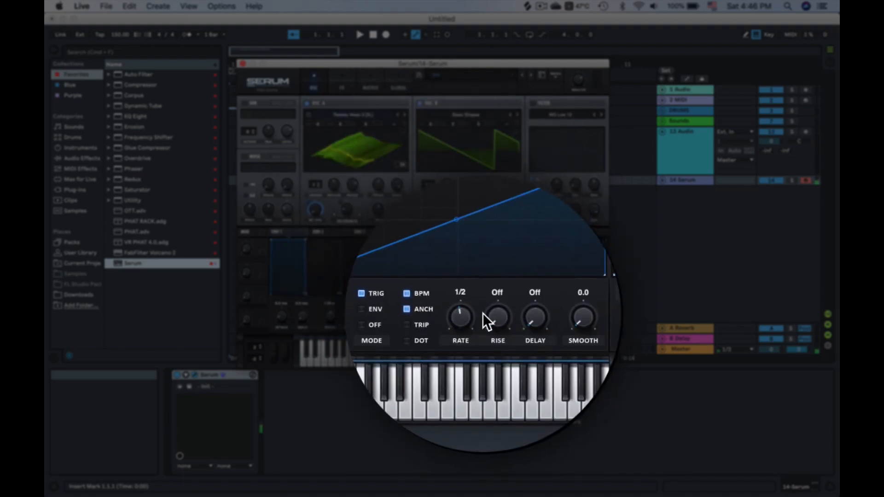
pyautogui.click(449, 234)
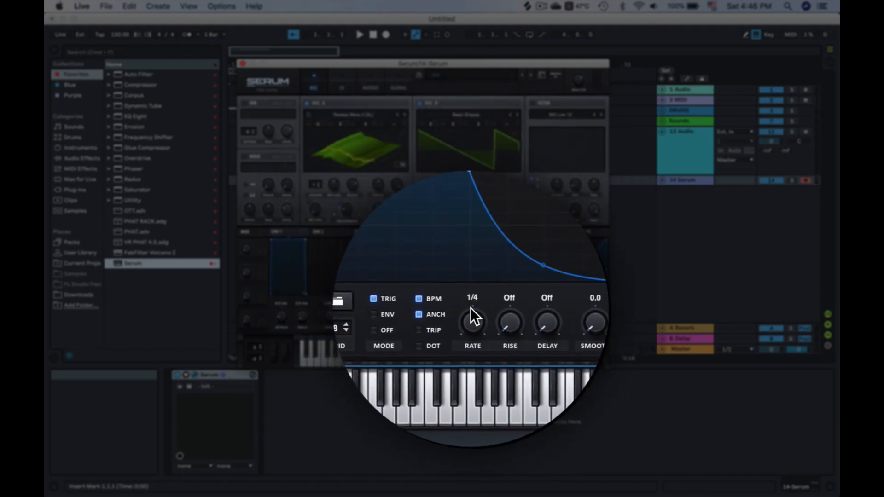
pyautogui.moveTo(447, 242); pyautogui.dragTo(392, 210)
# Set the unison voices of OSC A to 5 and OSC B to 4
pyautogui.moveTo(317, 185); pyautogui.dragTo(325, 207)
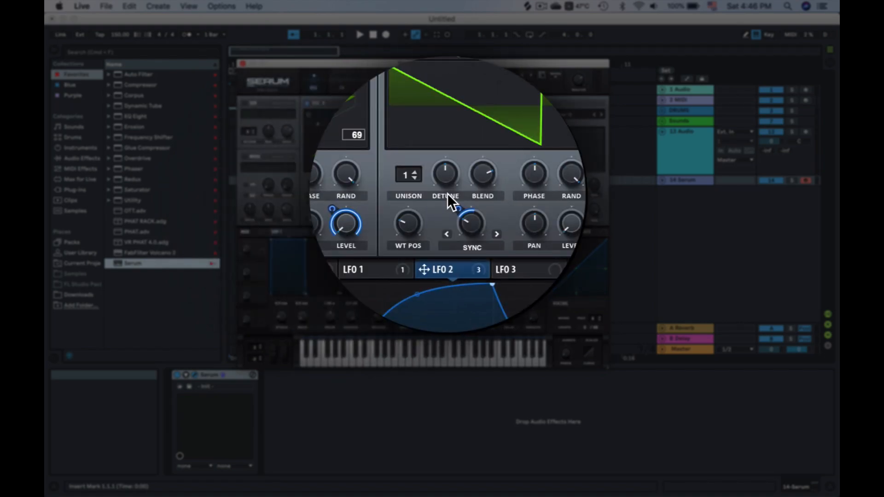
pyautogui.moveTo(430, 182); pyautogui.dragTo(441, 215)
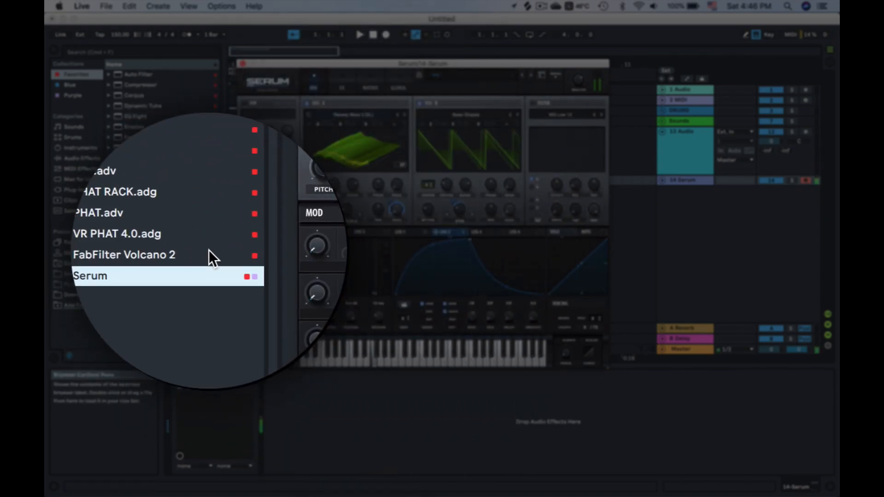
# Route LFO 1 to the sub oscillator's level
pyautogui.click(411, 235)
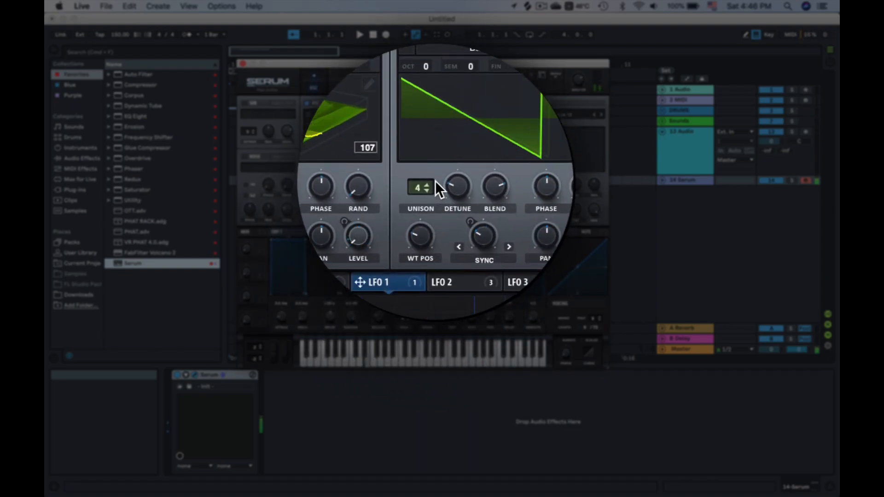
pyautogui.scroll(-2, 249, 164)
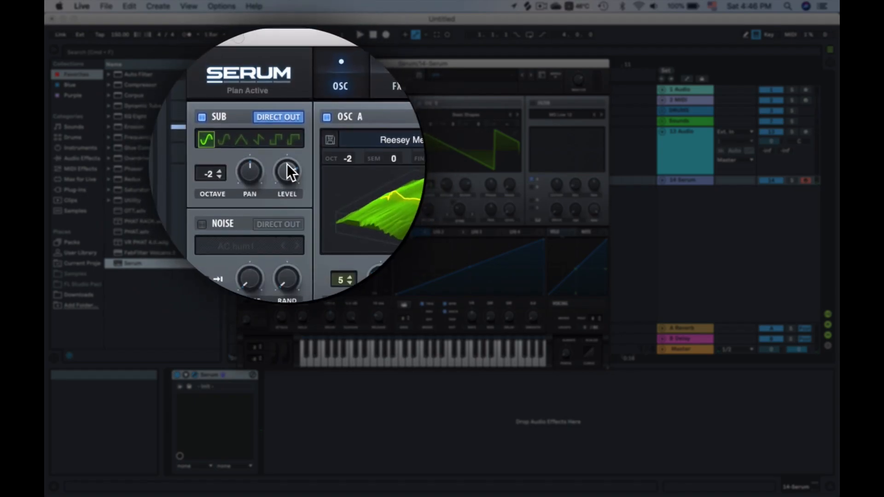
pyautogui.moveTo(396, 232); pyautogui.dragTo(289, 164)
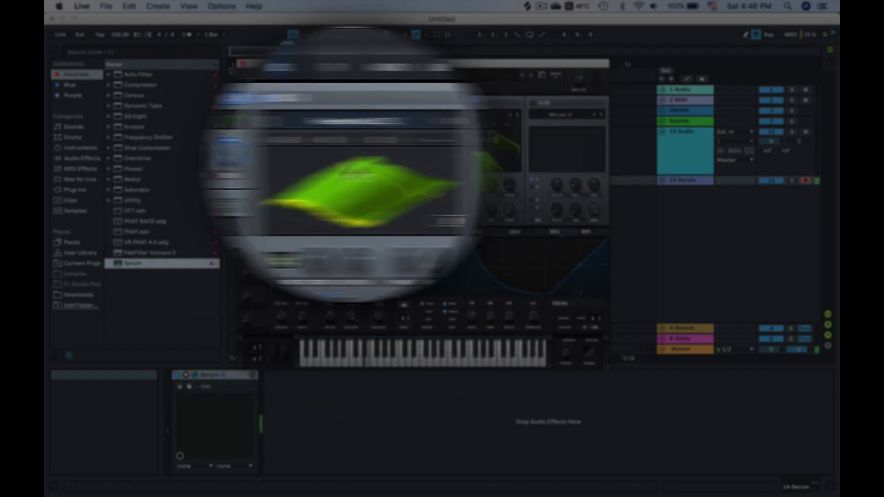
# Set the filter type to Cmb + from the Flanges category
pyautogui.click(566, 114)
pyautogui.moveTo(563, 164)
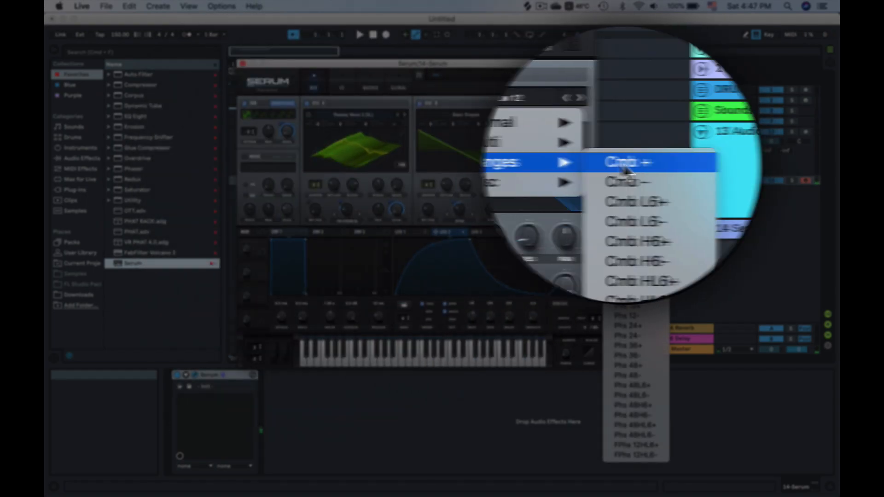
pyautogui.click(629, 239)
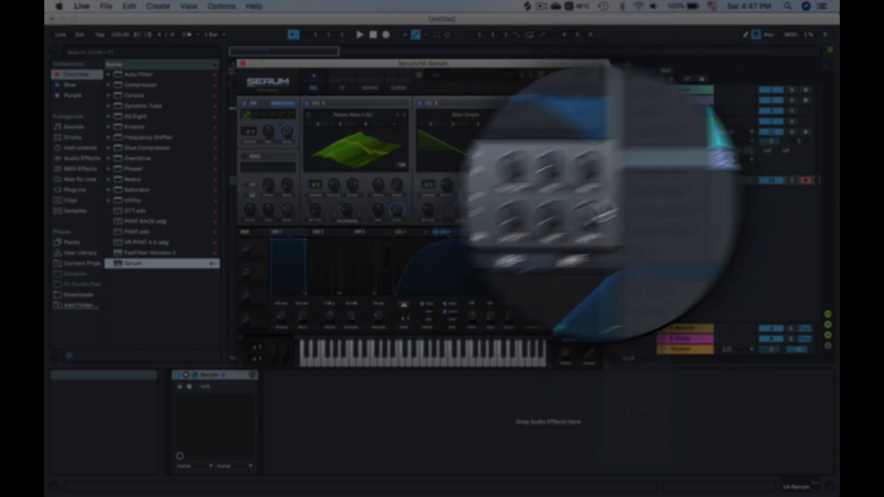
# Lower the filter cutoff to about 99 Hz and route LFO 2 to modulate the cutoff
pyautogui.moveTo(555, 190)
pyautogui.moveTo(554, 196); pyautogui.dragTo(549, 204)
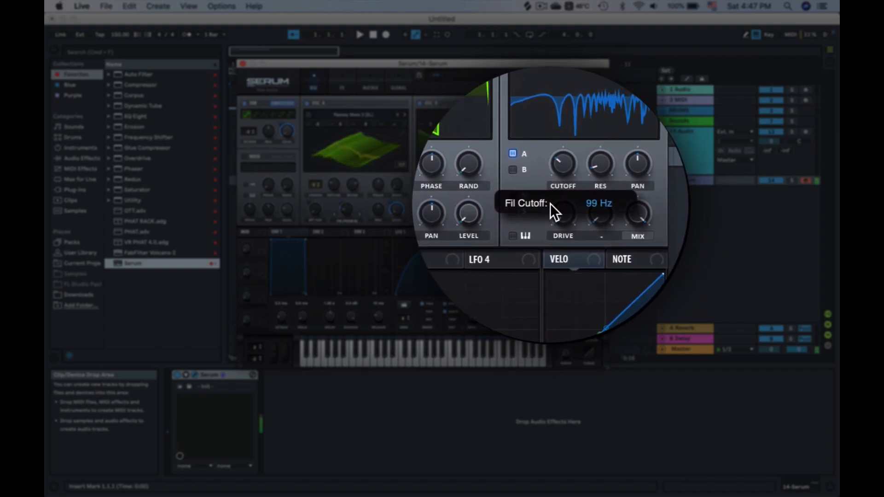
pyautogui.moveTo(463, 227); pyautogui.dragTo(559, 190)
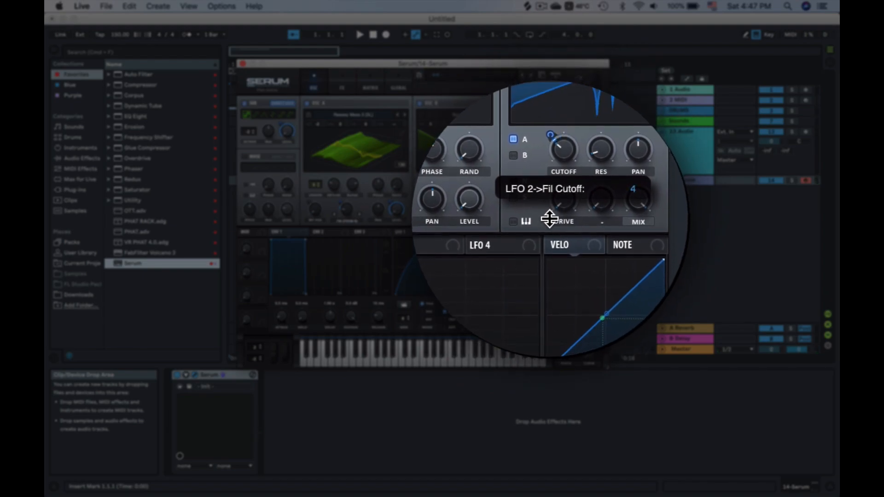
pyautogui.moveTo(549, 220); pyautogui.dragTo(549, 220)
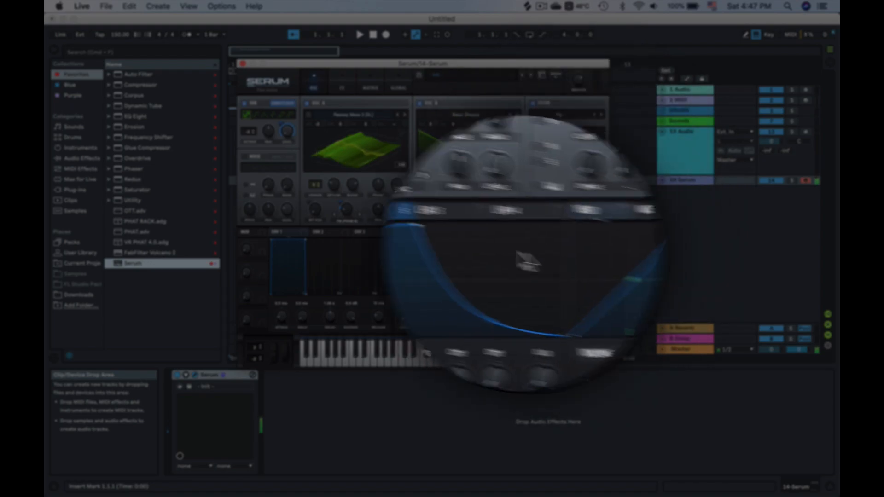
# Route LFO 2 to the filter resonance
pyautogui.moveTo(459, 231); pyautogui.dragTo(573, 217)
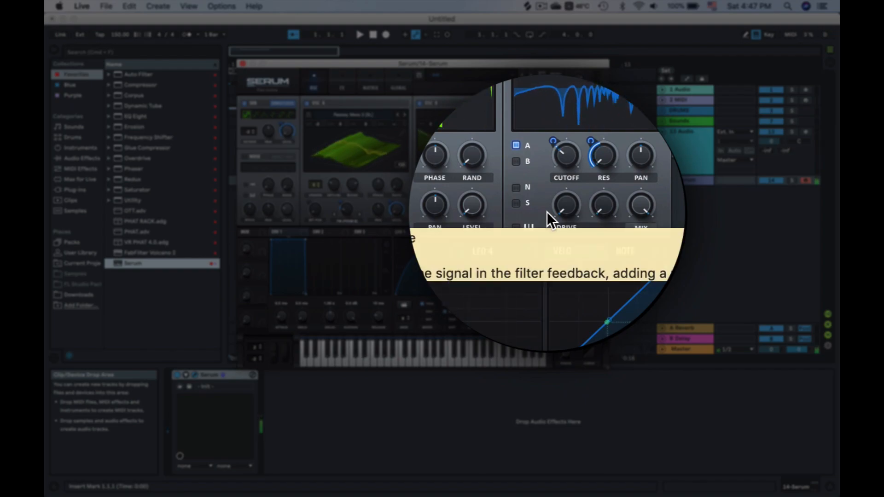
# Enable the noise oscillator with the BrightWhite sample and route LFO 2 to the noise level
pyautogui.click(267, 168)
pyautogui.moveTo(267, 180)
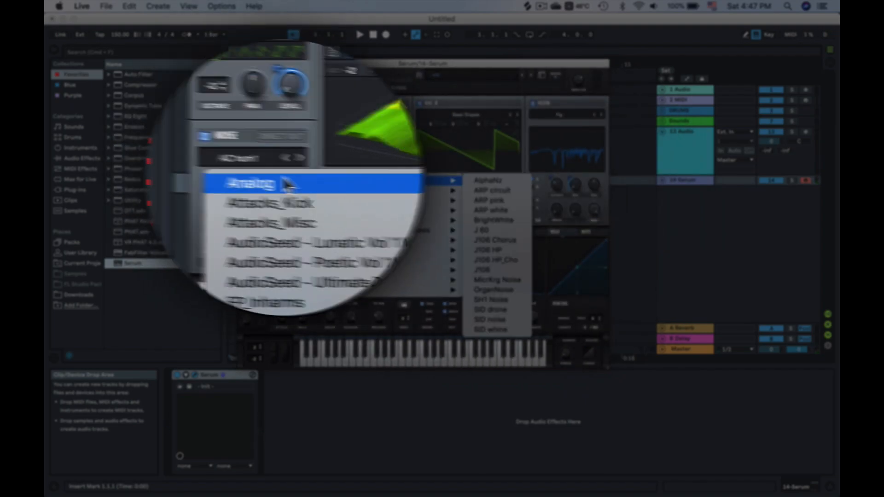
pyautogui.click(495, 220)
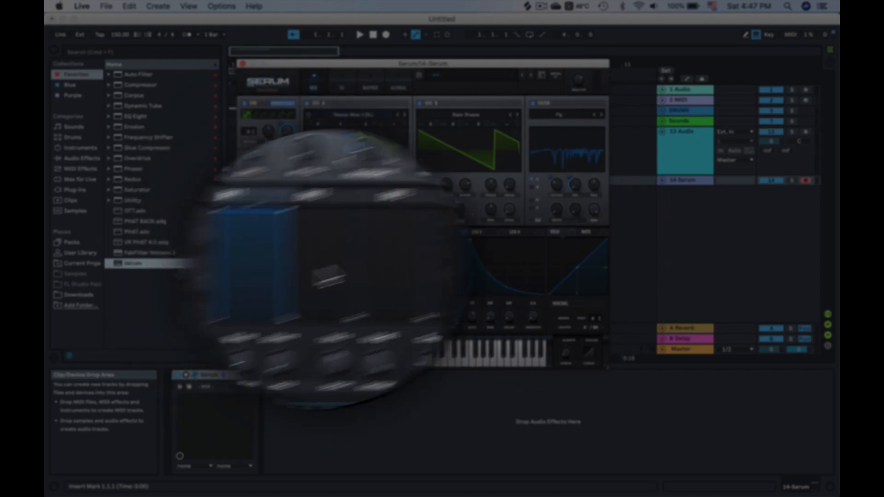
pyautogui.moveTo(444, 236); pyautogui.dragTo(287, 216)
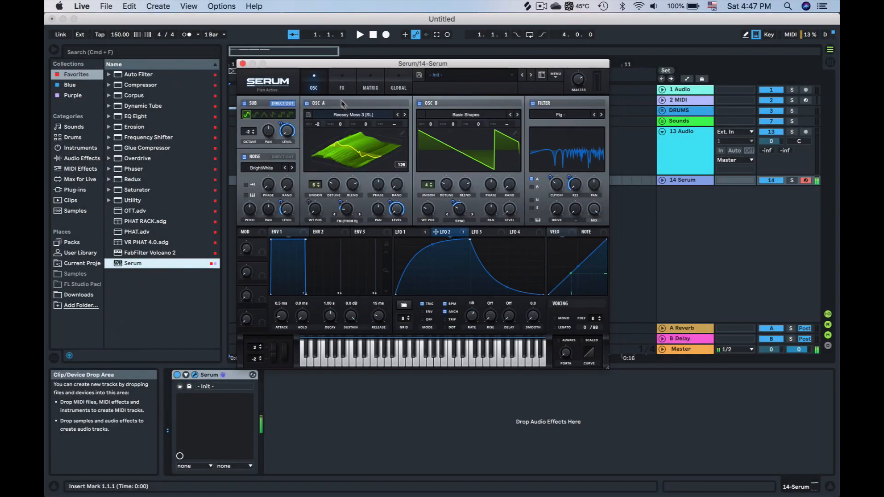
# Add a Filter effect in the FX rack and set its type to HN 12
pyautogui.click(340, 87)
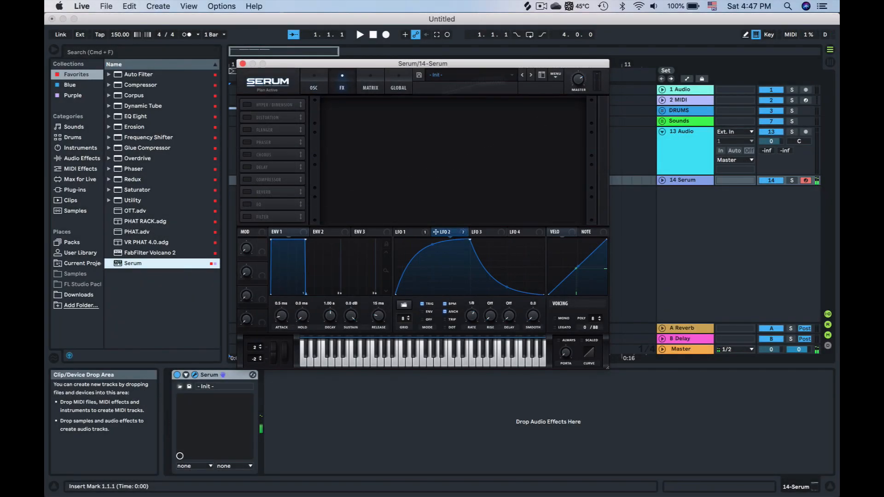
pyautogui.click(250, 218)
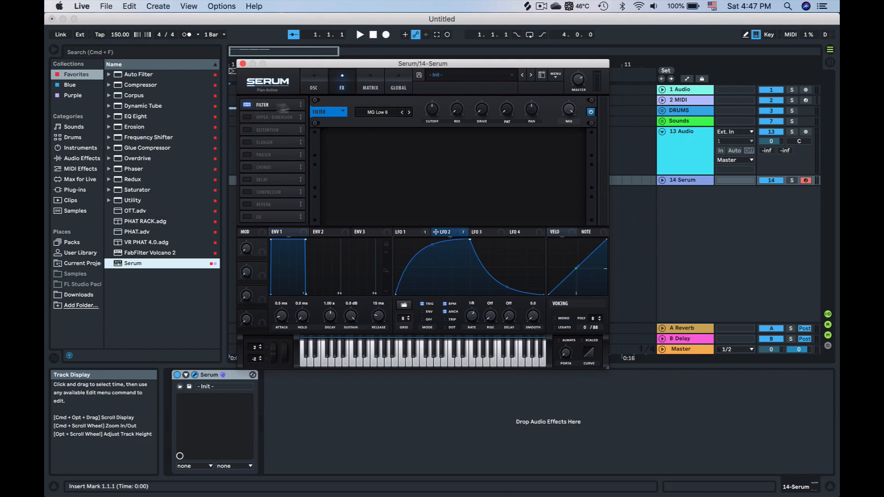
pyautogui.click(371, 115)
pyautogui.moveTo(391, 138)
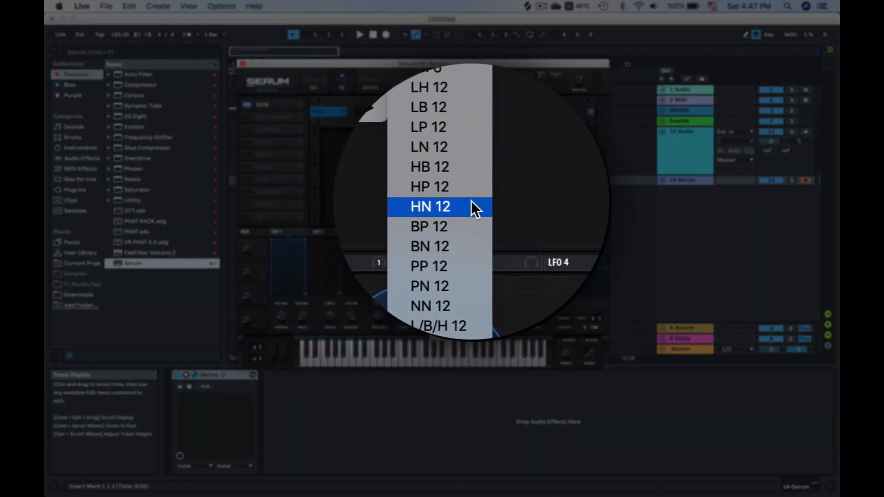
pyautogui.click(464, 208)
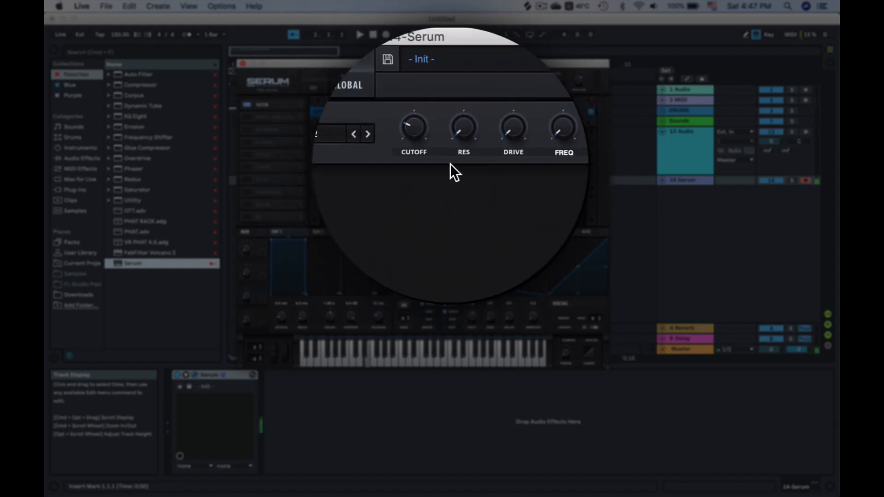
# Route LFO 2 to the FX filter's cutoff and frequency controls
pyautogui.moveTo(454, 237); pyautogui.dragTo(455, 164)
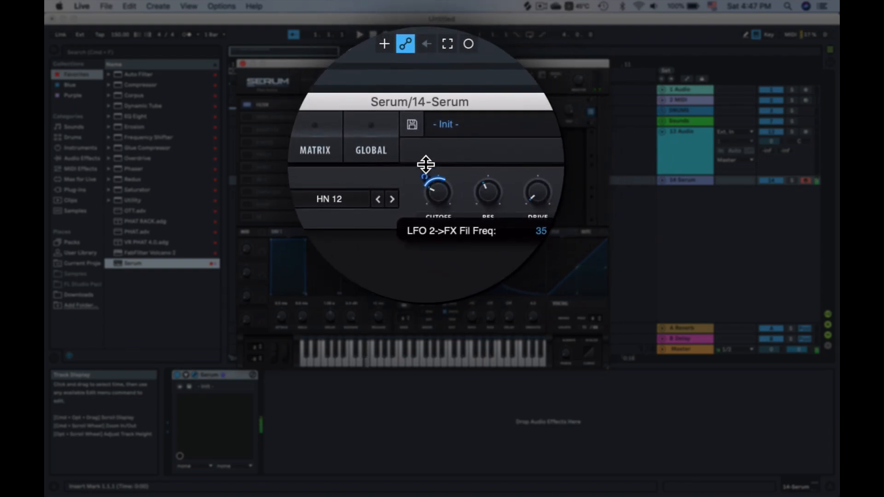
pyautogui.moveTo(426, 164); pyautogui.dragTo(425, 165)
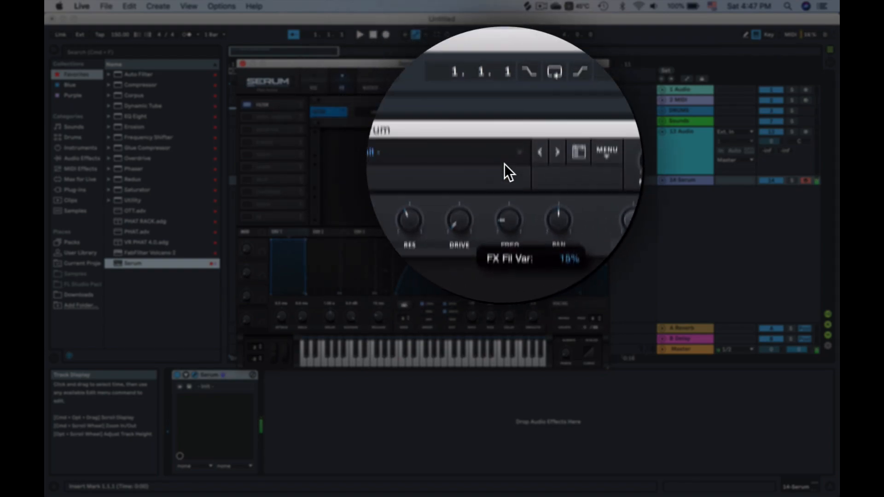
pyautogui.moveTo(462, 233); pyautogui.dragTo(502, 163)
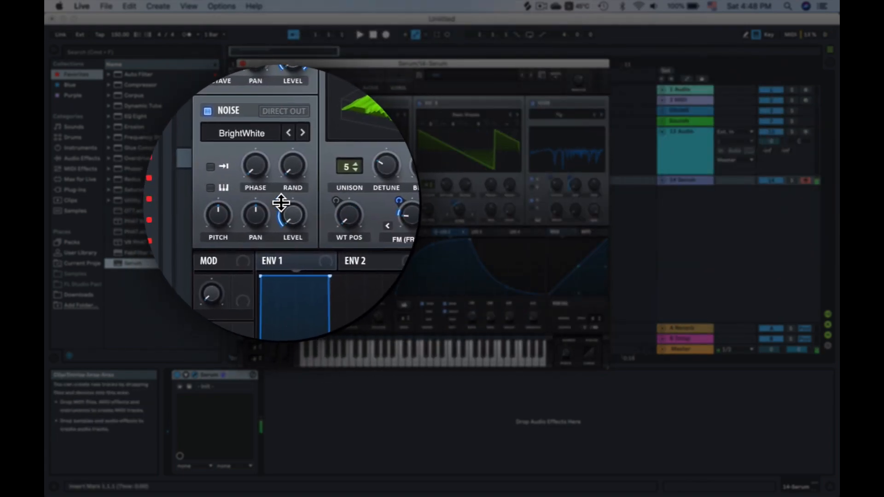
# Enable the Compressor and Hyper/Dimension effects in the FX rack
pyautogui.click(346, 147)
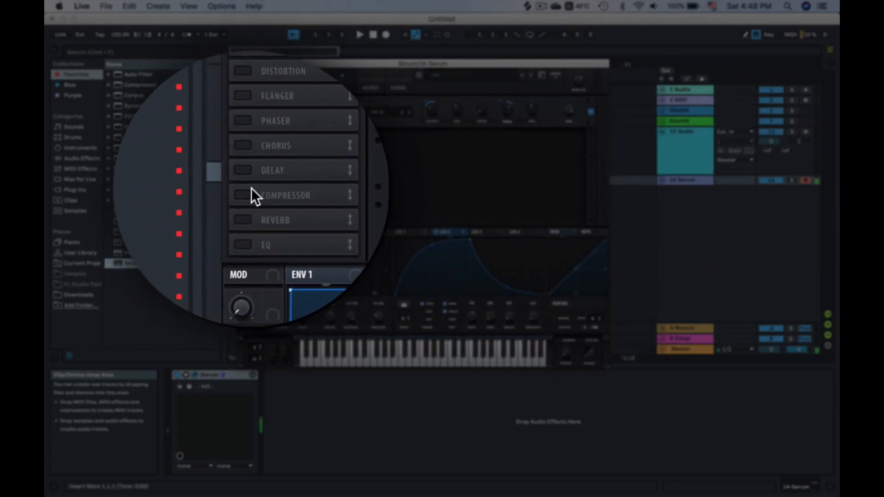
pyautogui.click(488, 163)
pyautogui.moveTo(469, 164); pyautogui.dragTo(472, 164)
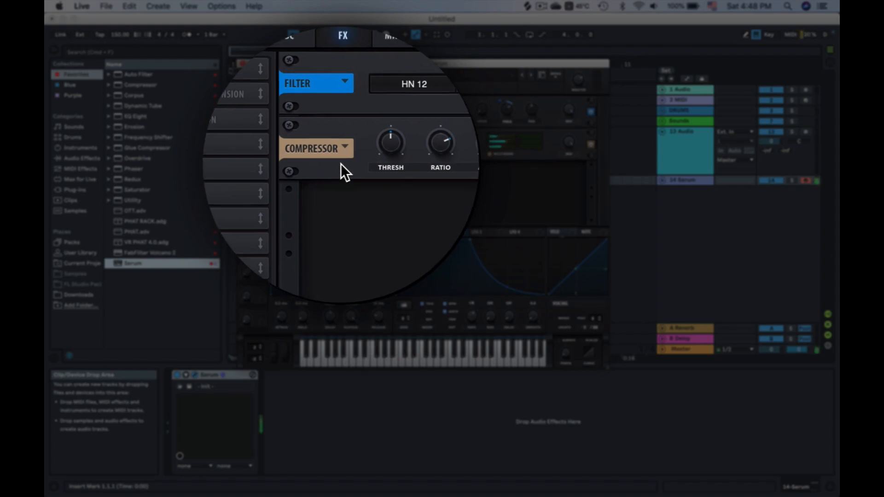
pyautogui.click(265, 164)
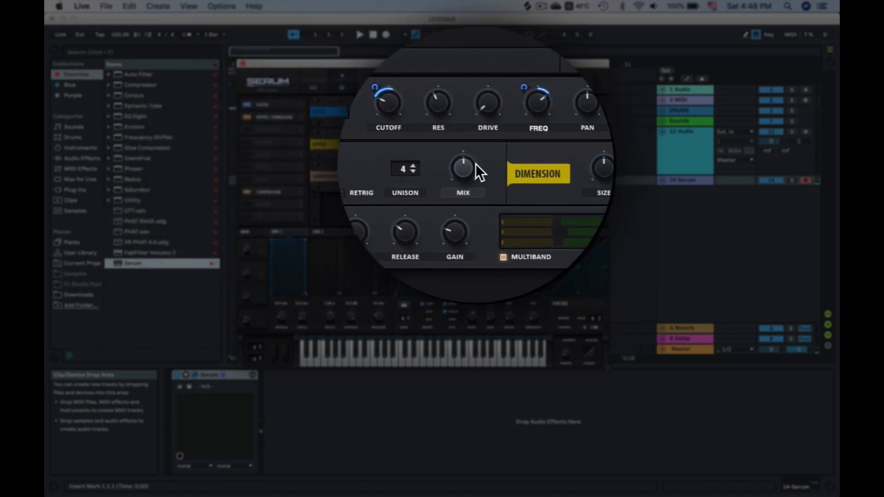
# Route LFO 2 to the Hyper/Dimension effect and set the Dimension mix to about 27%
pyautogui.moveTo(445, 237); pyautogui.dragTo(467, 164)
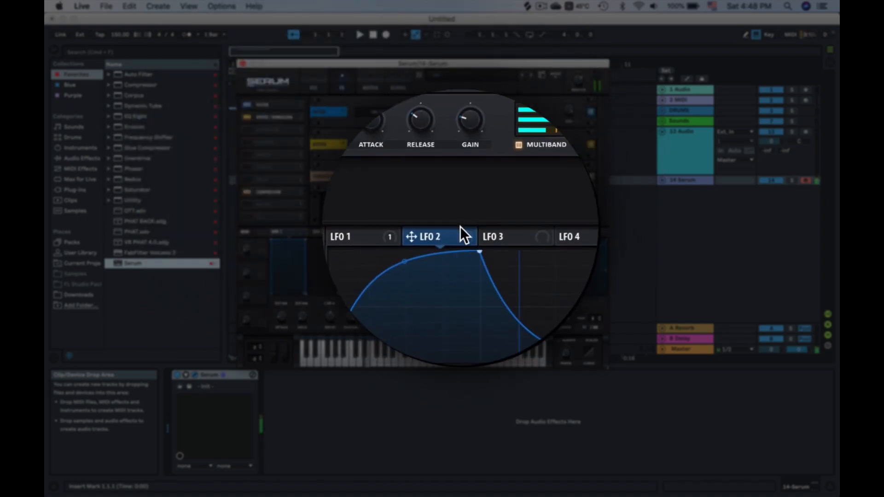
pyautogui.moveTo(460, 233); pyautogui.dragTo(468, 163)
pyautogui.moveTo(240, 170); pyautogui.dragTo(264, 164)
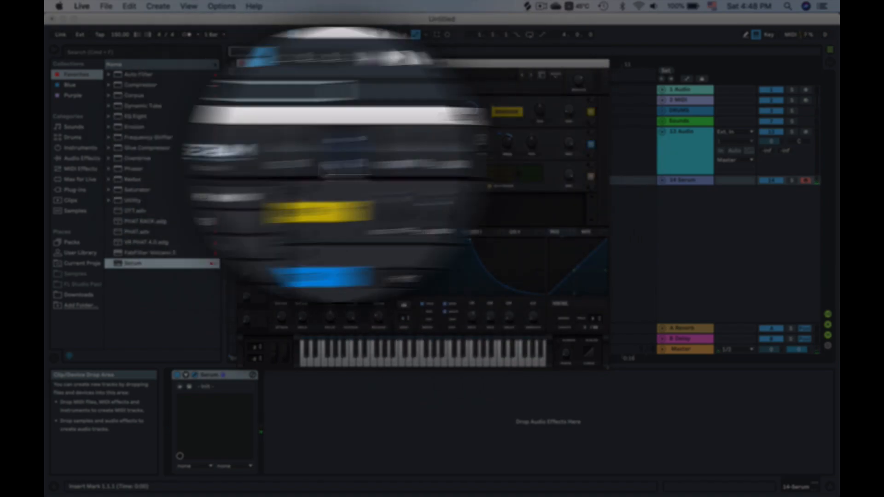
pyautogui.moveTo(463, 165); pyautogui.dragTo(463, 180)
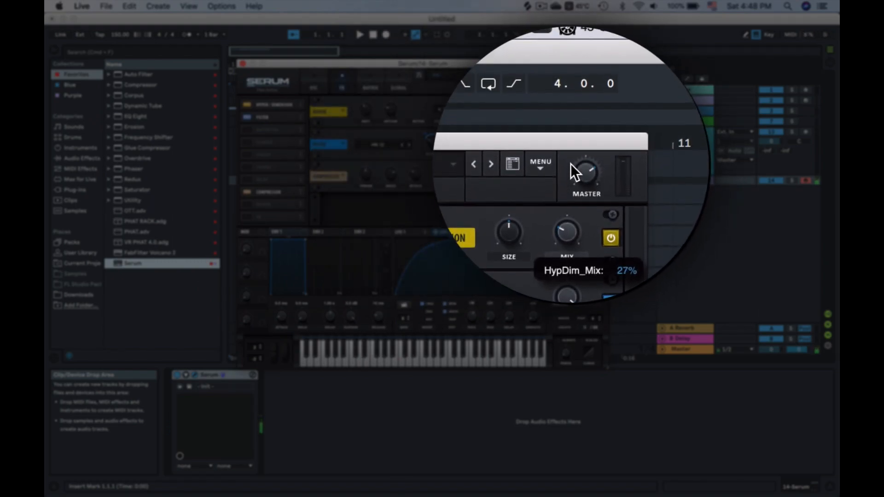
pyautogui.moveTo(545, 164); pyautogui.dragTo(544, 165)
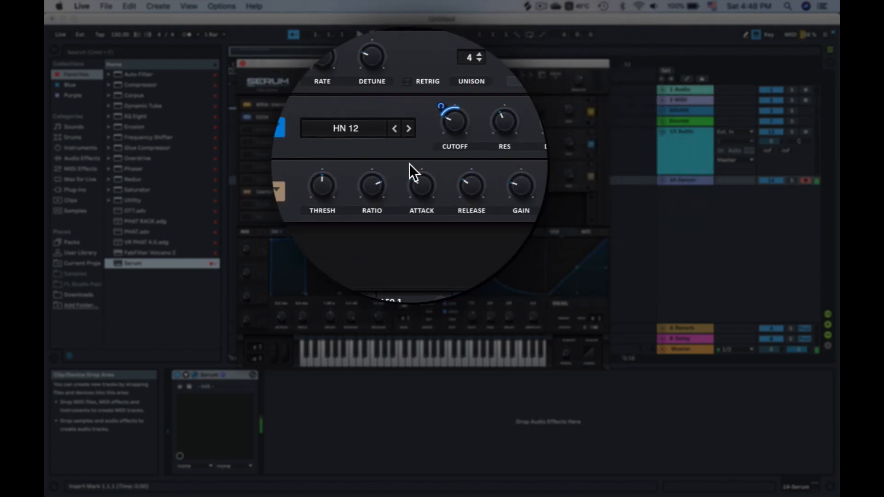
# Add a Reverb effect, move it above the compressor, and lower its decay
pyautogui.click(247, 204)
pyautogui.moveTo(264, 204); pyautogui.dragTo(264, 189)
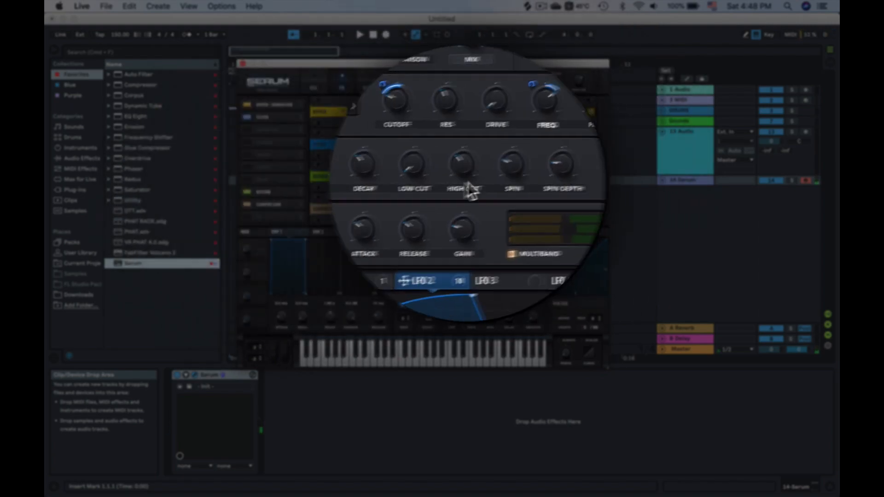
pyautogui.moveTo(394, 179); pyautogui.dragTo(396, 226)
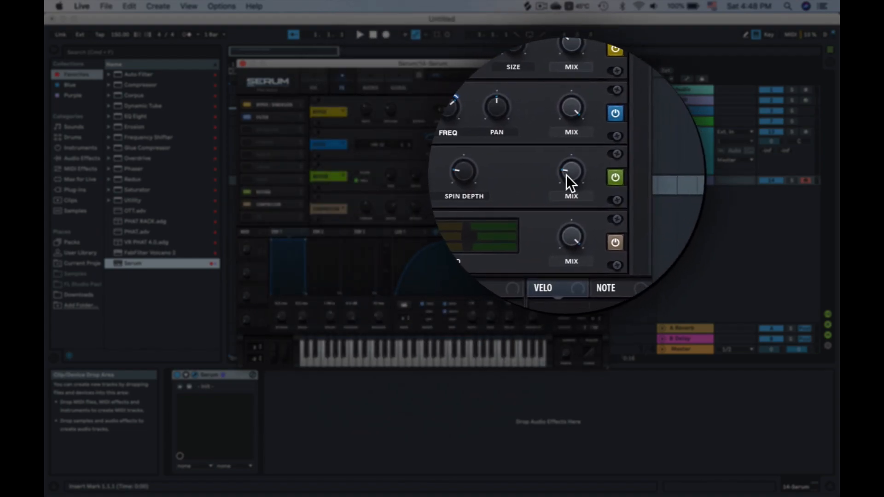
pyautogui.moveTo(571, 176)
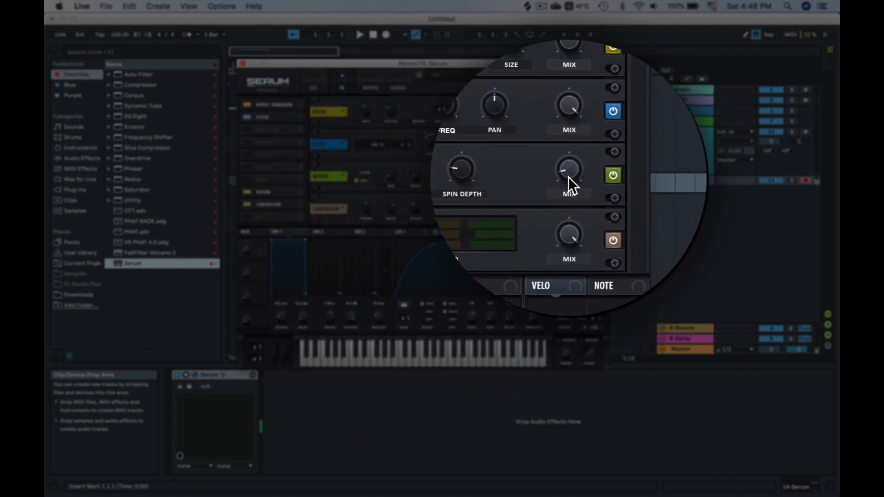
# Route LFO 2 to the reverb mix and adjust the modulation depth
pyautogui.moveTo(457, 233); pyautogui.dragTo(562, 170)
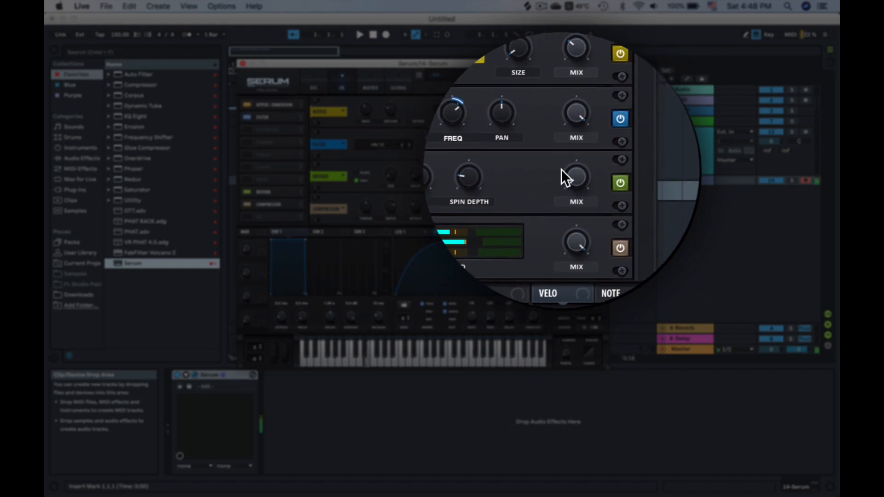
pyautogui.moveTo(452, 228); pyautogui.dragTo(573, 174)
pyautogui.moveTo(567, 210)
pyautogui.mouseDown()
pyautogui.moveTo(563, 172)
pyautogui.moveTo(560, 203)
pyautogui.mouseUp()
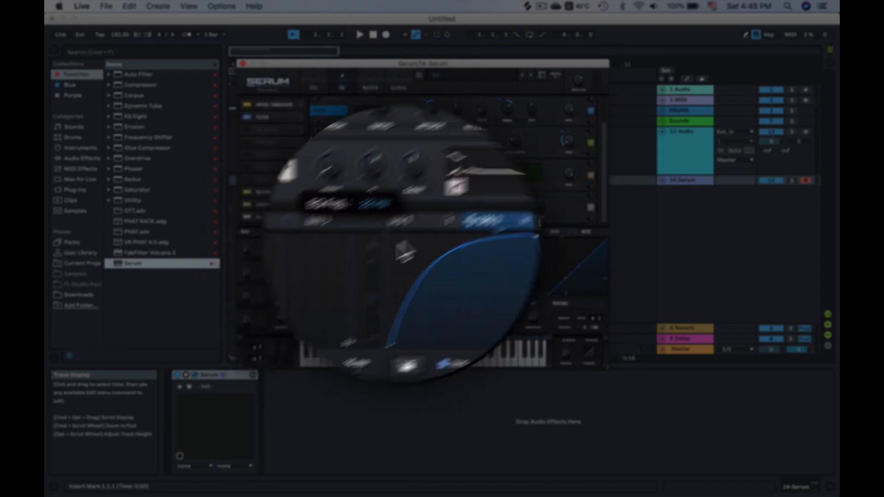
pyautogui.moveTo(436, 230); pyautogui.dragTo(365, 207)
pyautogui.moveTo(360, 198); pyautogui.dragTo(361, 234)
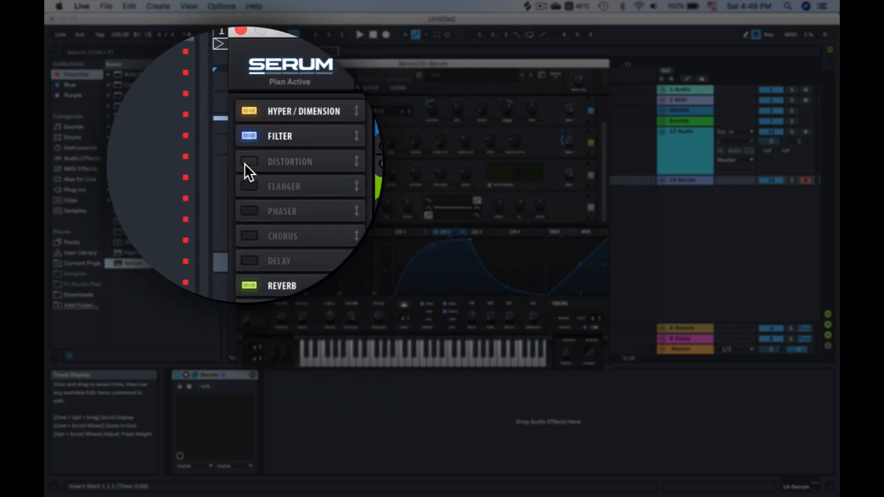
# Add a Distortion effect set to Downsample mode and raise its drive
pyautogui.click(367, 134)
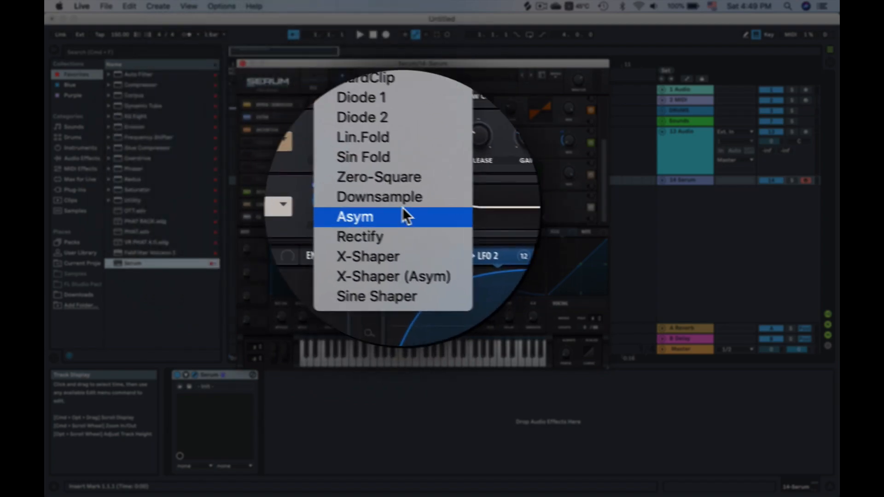
pyautogui.click(393, 205)
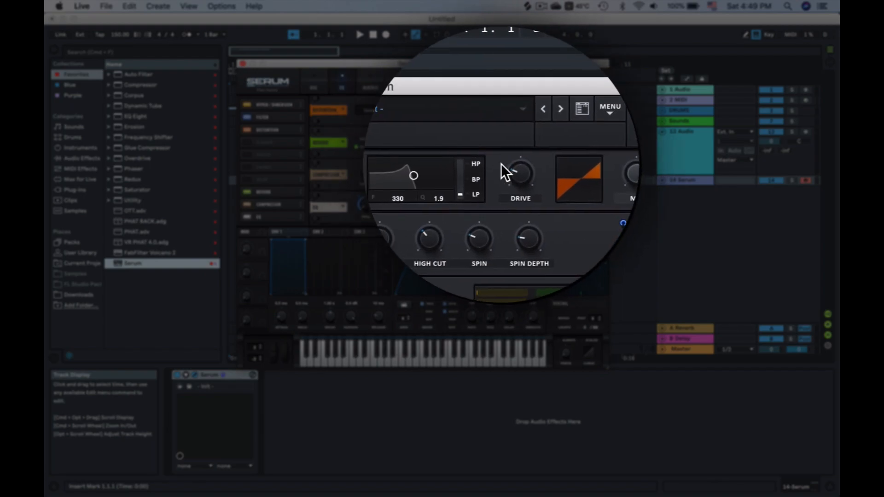
pyautogui.moveTo(518, 164); pyautogui.dragTo(532, 164)
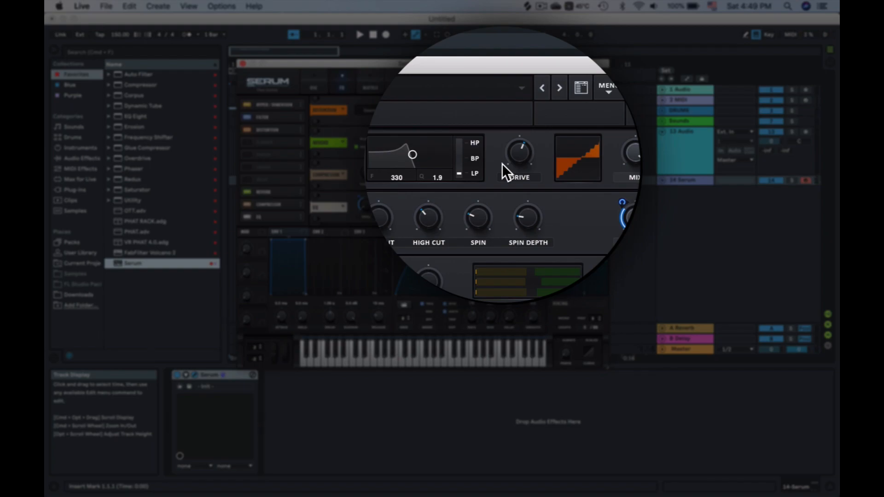
pyautogui.moveTo(483, 164); pyautogui.dragTo(483, 70)
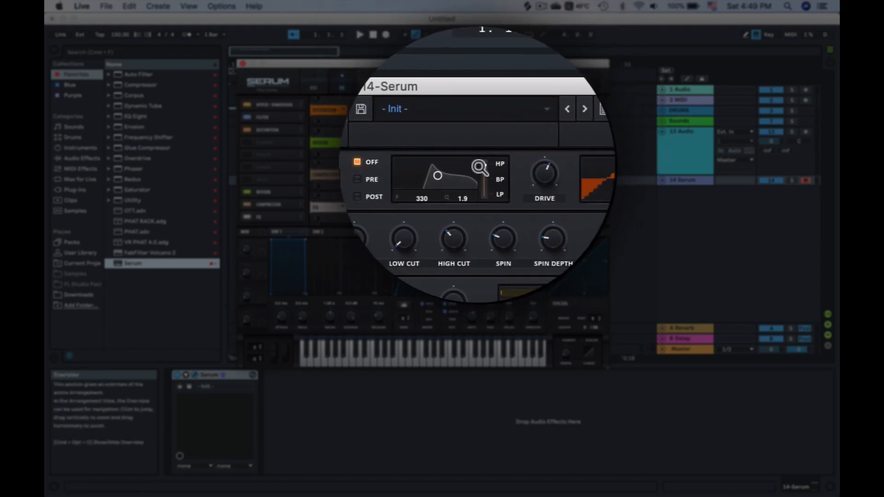
# Fine-tune the distortion's drive and mix amounts
pyautogui.moveTo(460, 166); pyautogui.dragTo(479, 166)
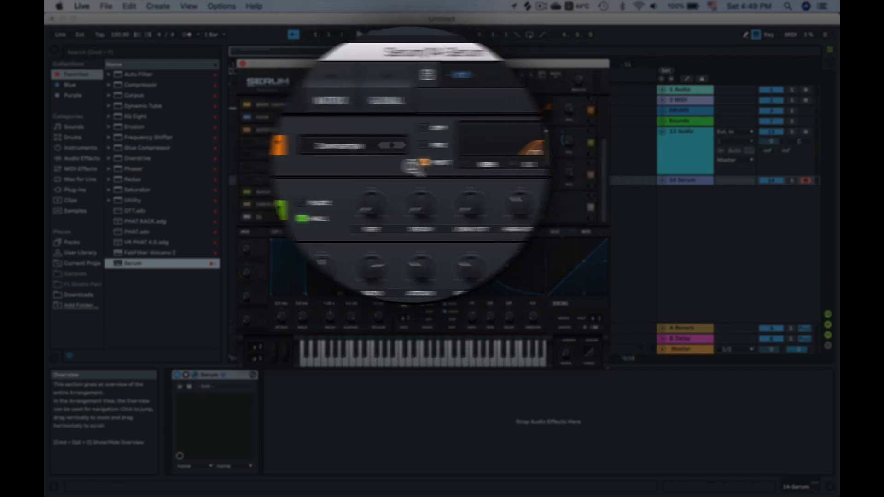
pyautogui.moveTo(477, 167); pyautogui.dragTo(469, 167)
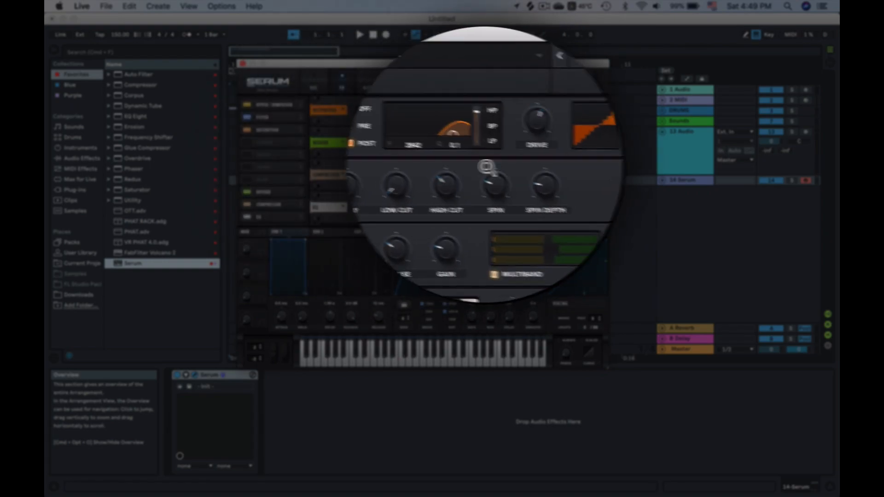
pyautogui.moveTo(454, 167); pyautogui.dragTo(459, 169)
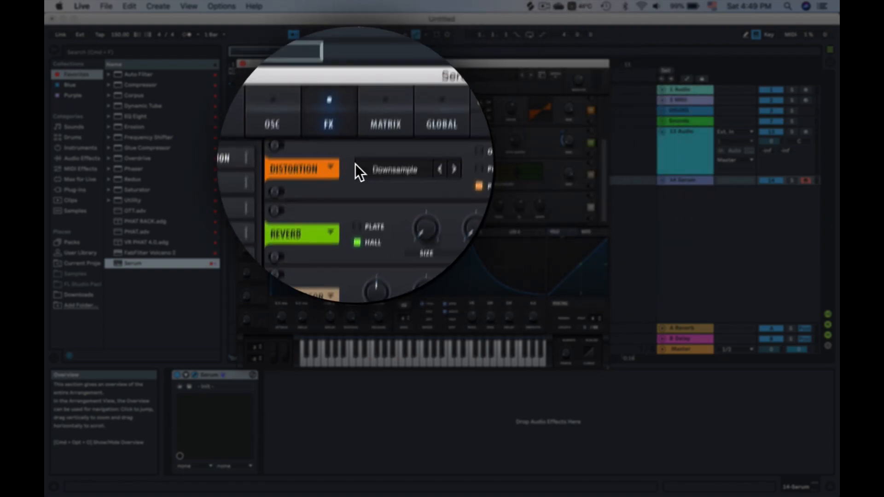
pyautogui.moveTo(565, 165); pyautogui.dragTo(562, 186)
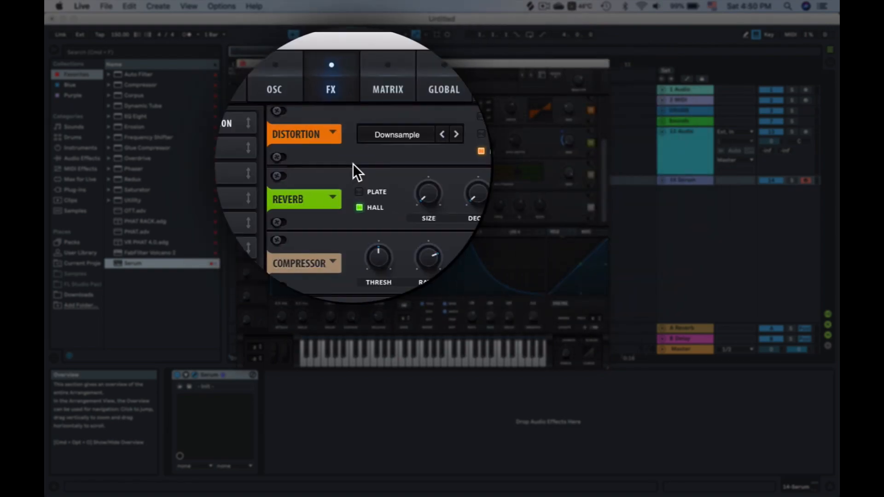
# Route LFO 3 to the distortion and reshape the LFO 3 curve by adding and moving points
pyautogui.moveTo(450, 238); pyautogui.dragTo(565, 165)
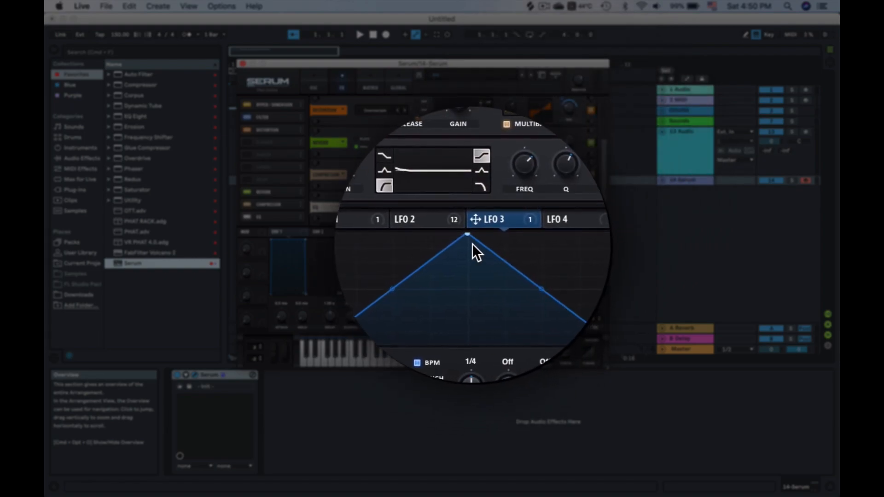
pyautogui.doubleClick(506, 275)
pyautogui.moveTo(506, 275); pyautogui.dragTo(493, 308)
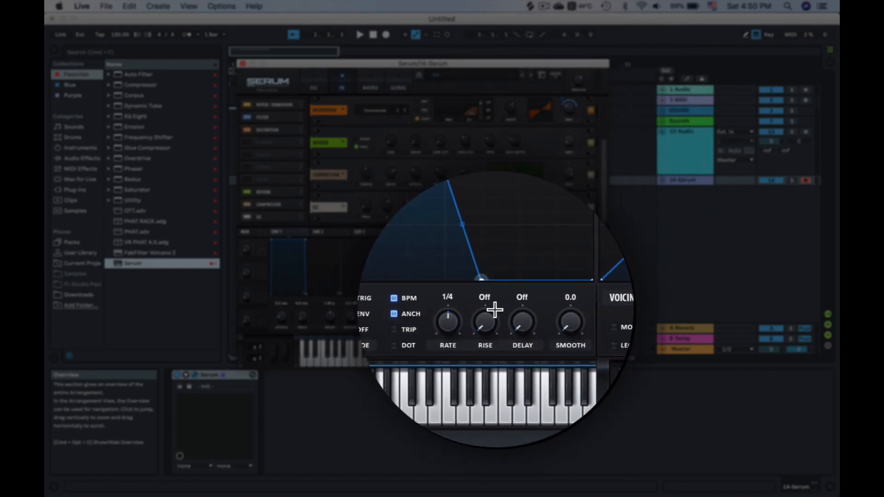
pyautogui.doubleClick(515, 274)
pyautogui.moveTo(515, 275); pyautogui.dragTo(556, 229)
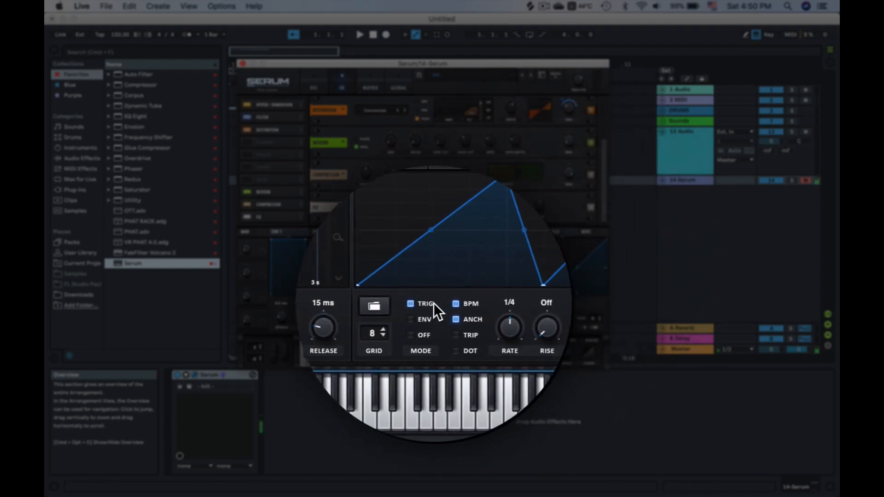
# Enable trigger mode on LFO 3, route it to the distortion mix and set its modulation depth
pyautogui.click(433, 303)
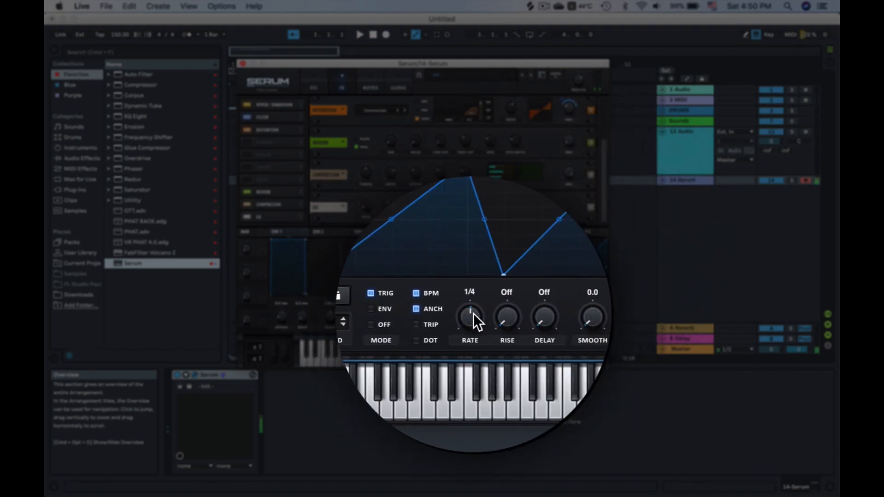
pyautogui.moveTo(497, 232); pyautogui.dragTo(561, 164)
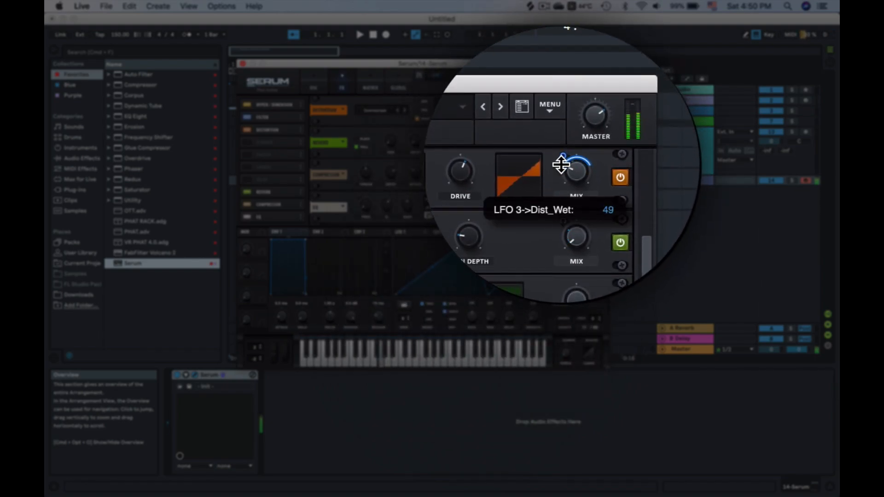
pyautogui.moveTo(265, 164); pyautogui.dragTo(276, 165)
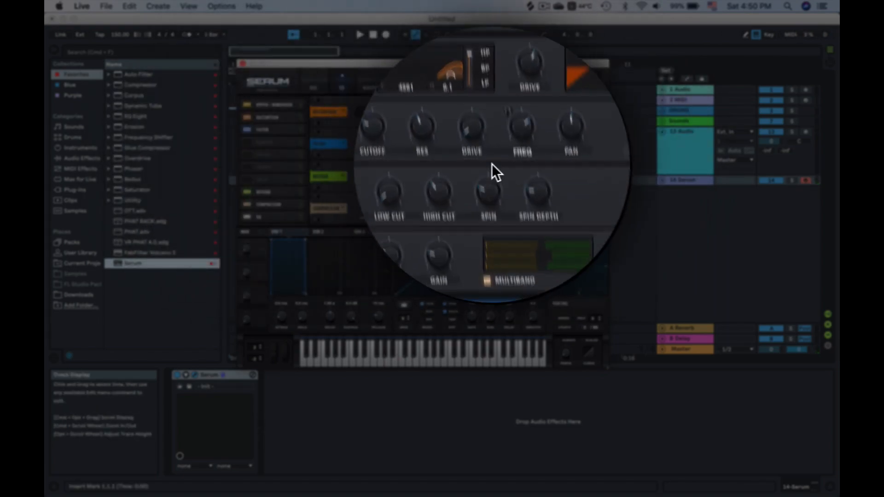
# Route LFO 2 to the EQ's high-band frequency and adjust the modulation amounts
pyautogui.moveTo(477, 164); pyautogui.dragTo(477, 164)
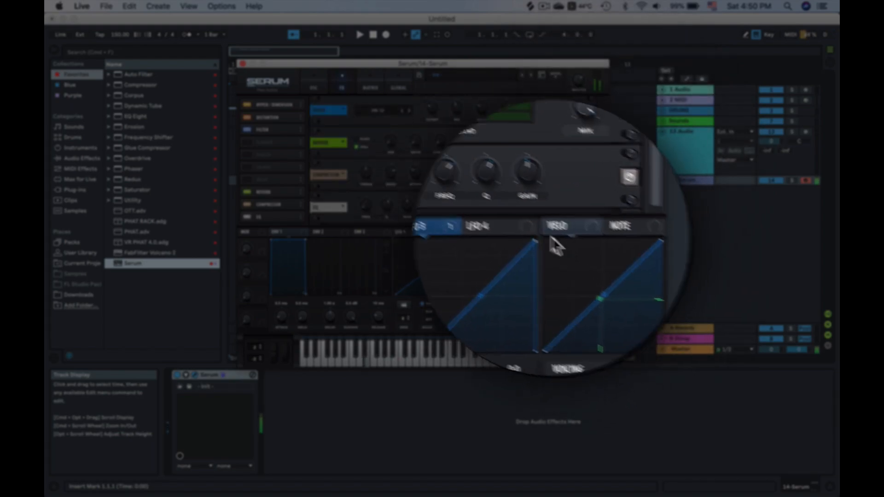
pyautogui.moveTo(543, 209); pyautogui.dragTo(543, 231)
pyautogui.moveTo(502, 207); pyautogui.dragTo(509, 197)
pyautogui.moveTo(468, 225); pyautogui.dragTo(496, 204)
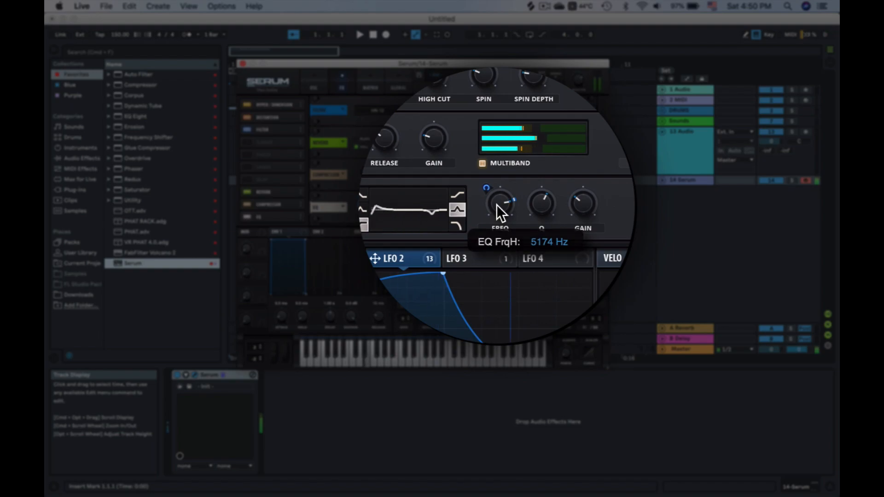
pyautogui.moveTo(297, 217)
pyautogui.mouseDown()
pyautogui.moveTo(302, 191)
pyautogui.moveTo(301, 203)
pyautogui.mouseUp()
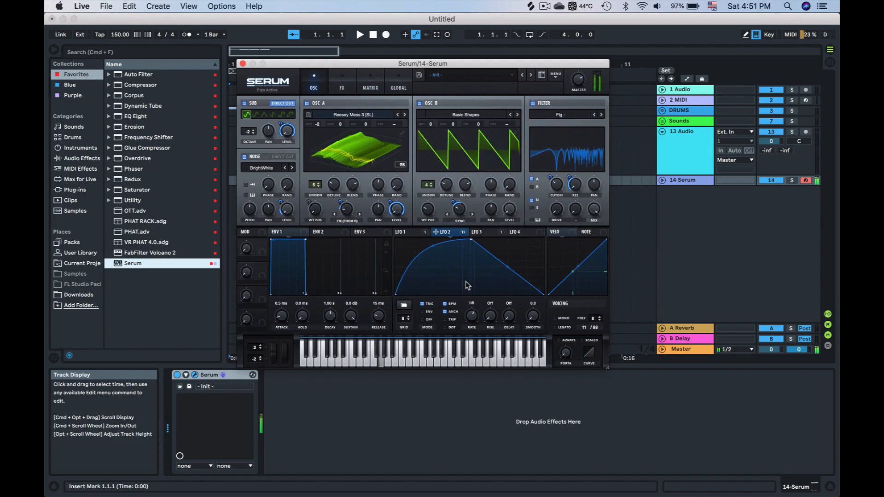
# Review the modulation matrix, then reshape the LFO 3 curve by lowering two of its points
pyautogui.click(362, 84)
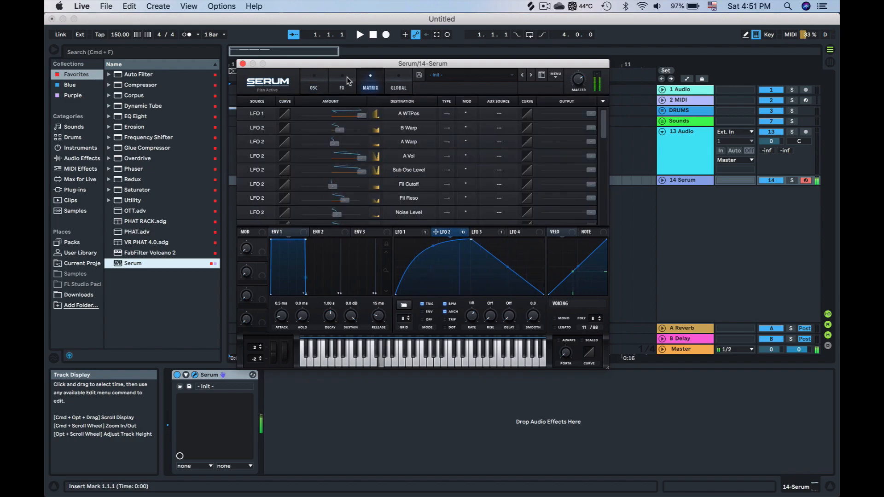
pyautogui.click(344, 82)
pyautogui.click(479, 234)
pyautogui.moveTo(440, 267); pyautogui.dragTo(436, 279)
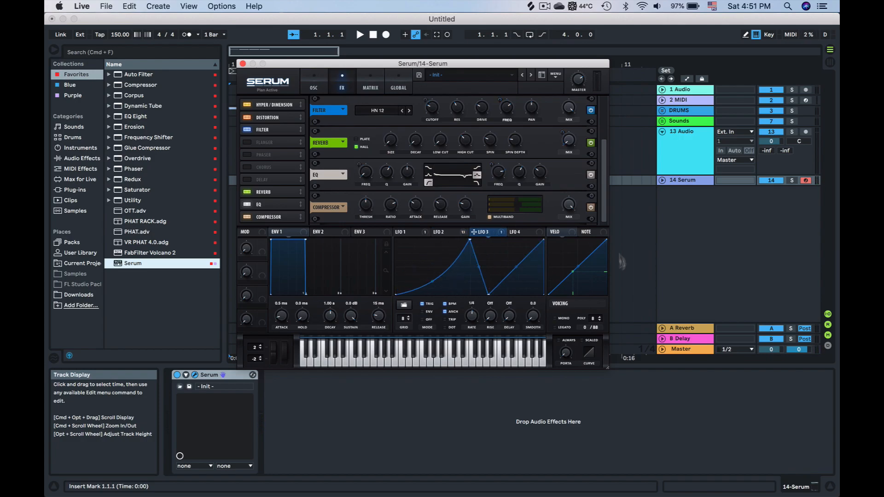
pyautogui.moveTo(517, 267); pyautogui.dragTo(518, 284)
# Reorder the FX chain, moving Hyper/Dimension below Filter and EQ below Compressor
pyautogui.press('f')
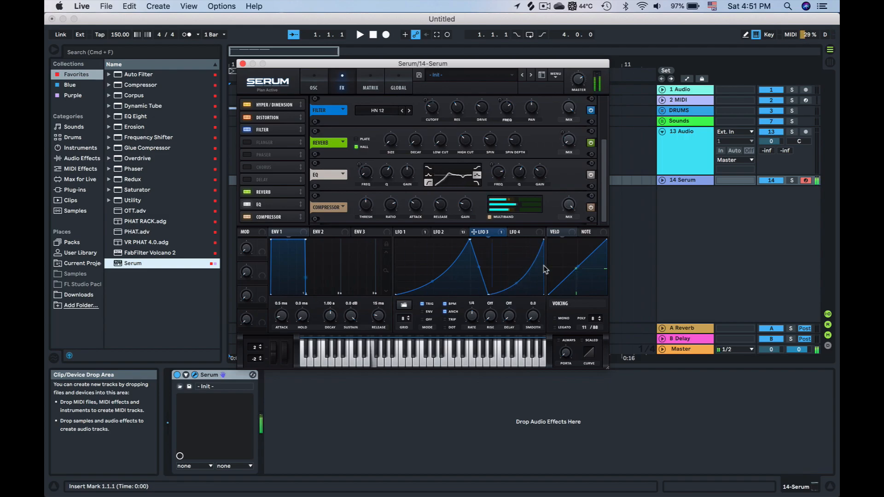
pyautogui.press('g')
pyautogui.press('d')
pyautogui.moveTo(274, 104); pyautogui.dragTo(272, 134)
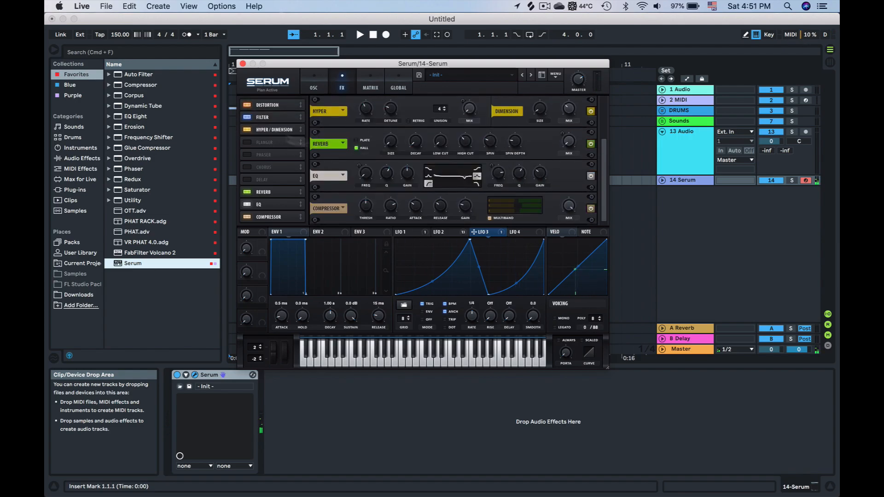
pyautogui.press('h')
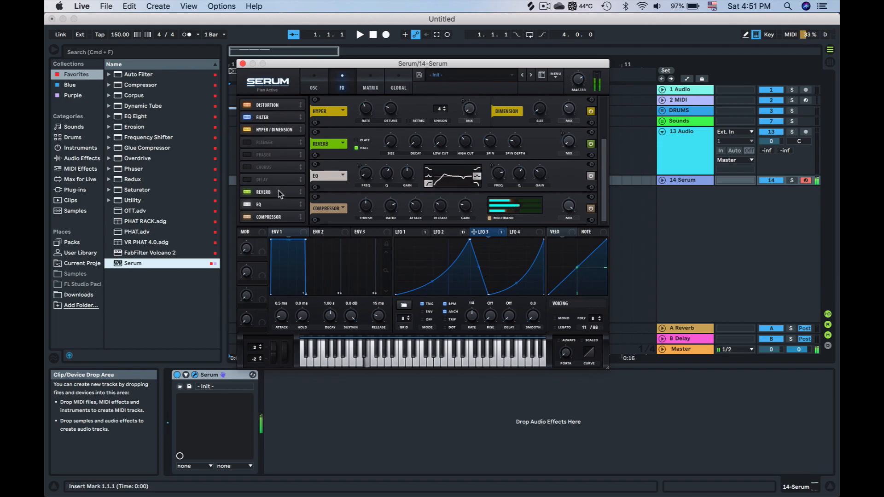
pyautogui.moveTo(279, 204); pyautogui.dragTo(272, 223)
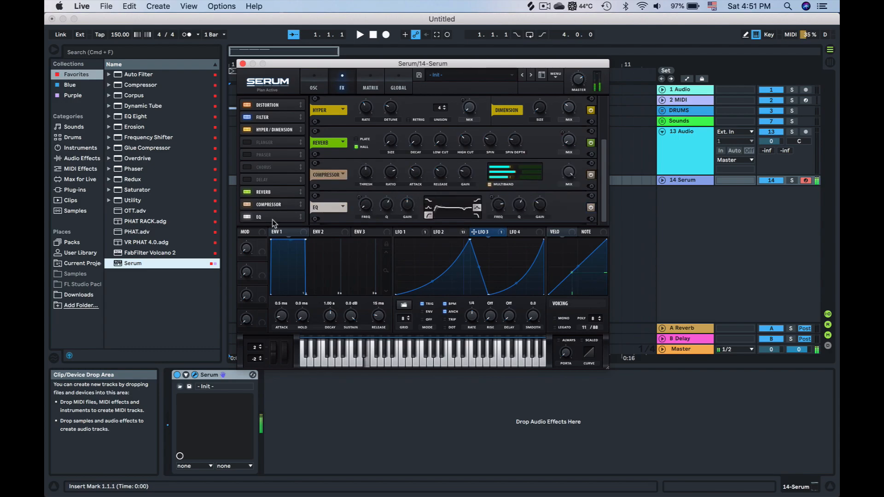
# Set OSC A's unison to 4 voices and fine-tune the detune on both oscillators
pyautogui.click(320, 78)
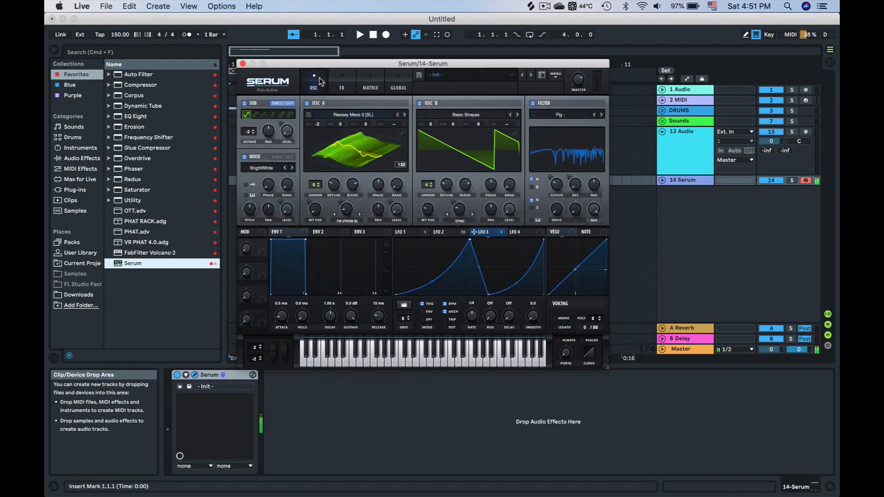
pyautogui.moveTo(431, 234); pyautogui.dragTo(281, 197)
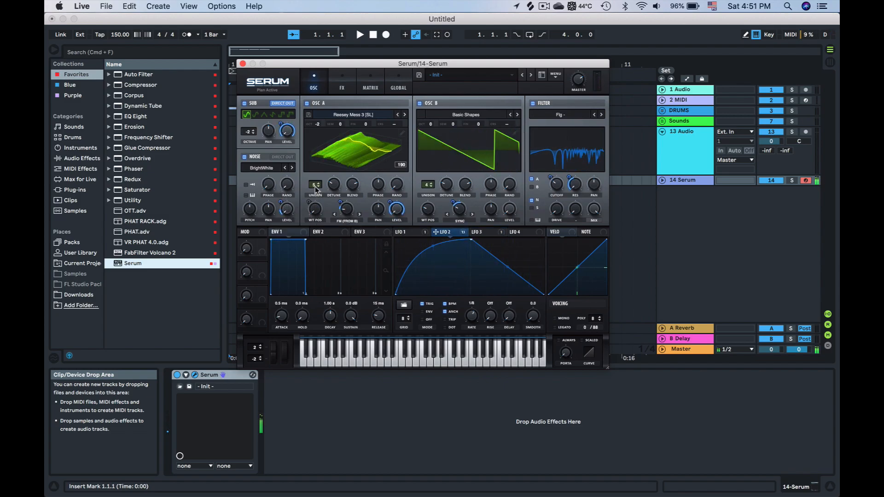
pyautogui.moveTo(315, 189); pyautogui.dragTo(315, 196)
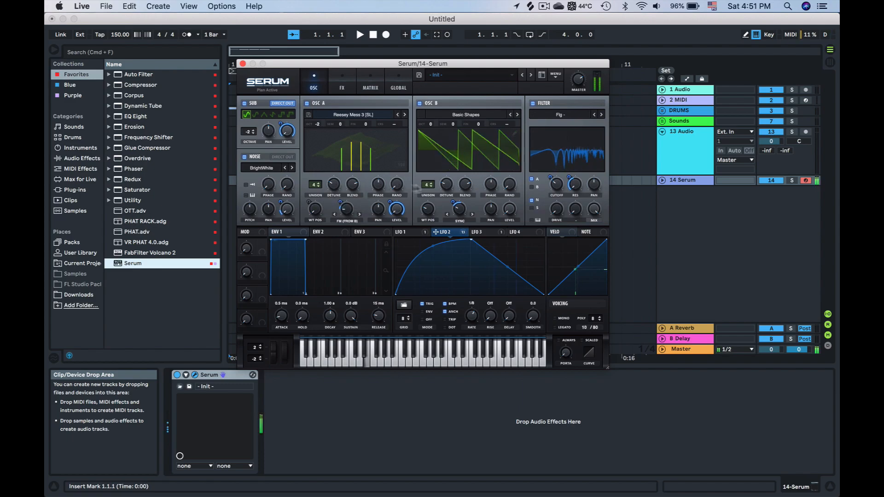
pyautogui.moveTo(446, 185); pyautogui.dragTo(447, 187)
pyautogui.moveTo(338, 187); pyautogui.dragTo(338, 190)
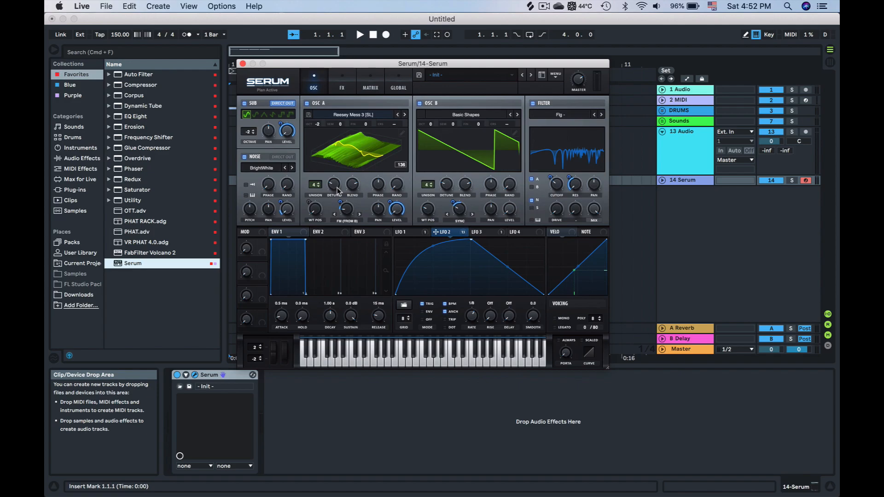
pyautogui.click(338, 189)
pyautogui.click(450, 189)
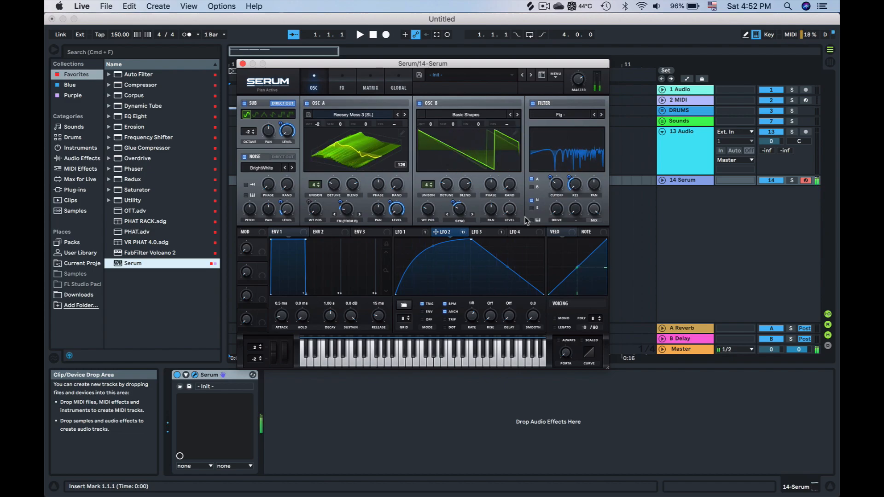
# Reshape the LFO 2 curve by adding a point and repositioning its peak and end points
pyautogui.click(343, 80)
pyautogui.doubleClick(516, 275)
pyautogui.moveTo(516, 275); pyautogui.dragTo(510, 300)
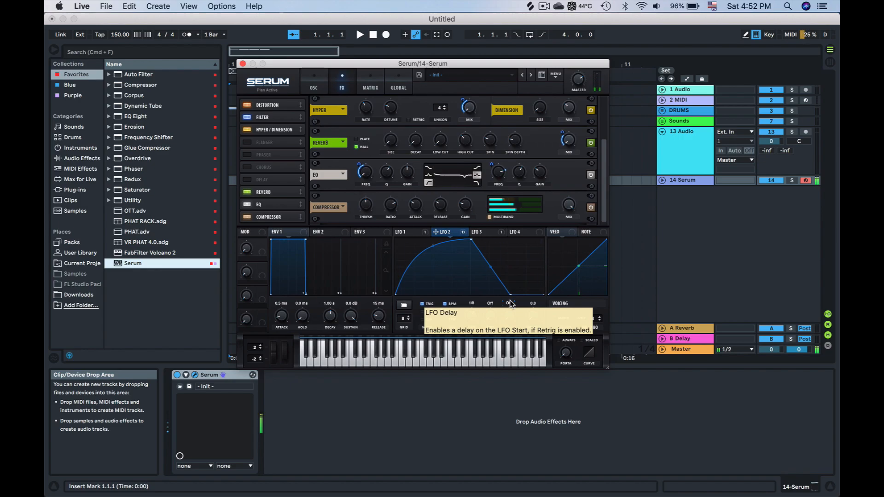
pyautogui.moveTo(490, 266); pyautogui.dragTo(452, 234)
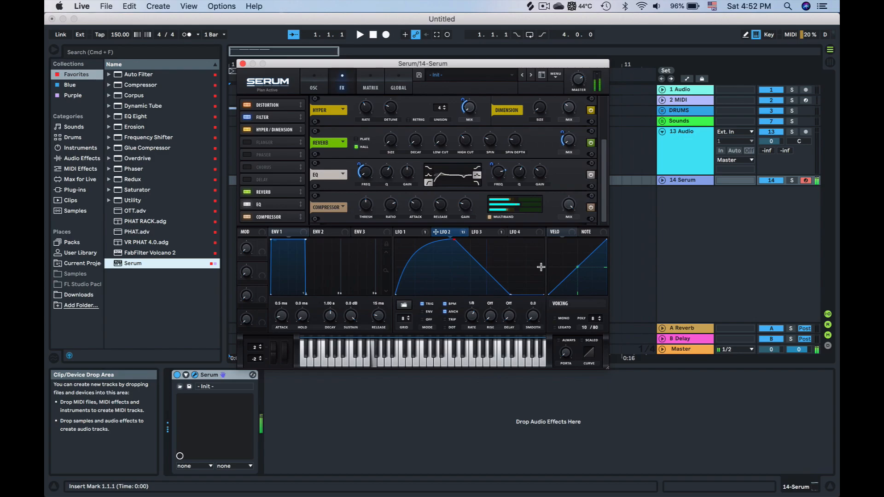
pyautogui.click(317, 73)
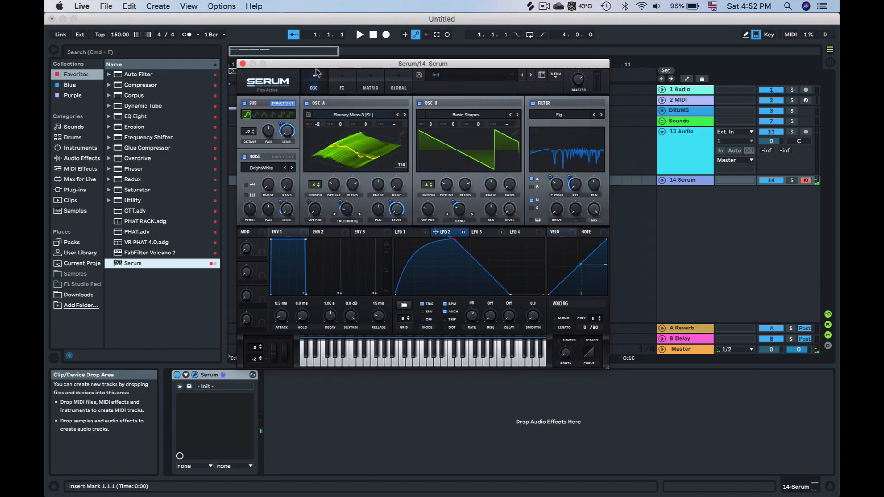